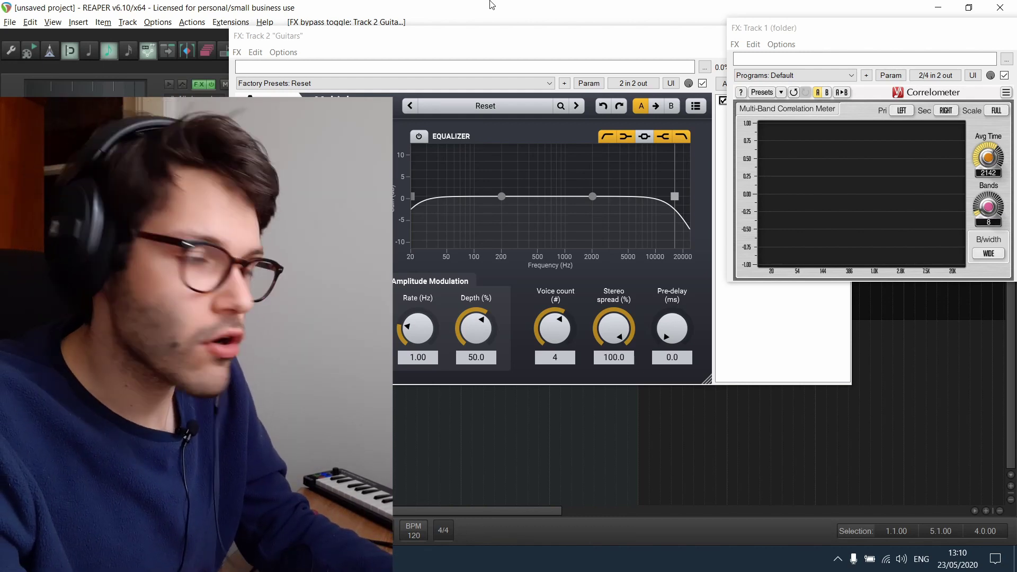
- Play back the Guitars track and compare its sound with the Multiply plug-in bypassed and active
{"action": "key", "text": "space"}
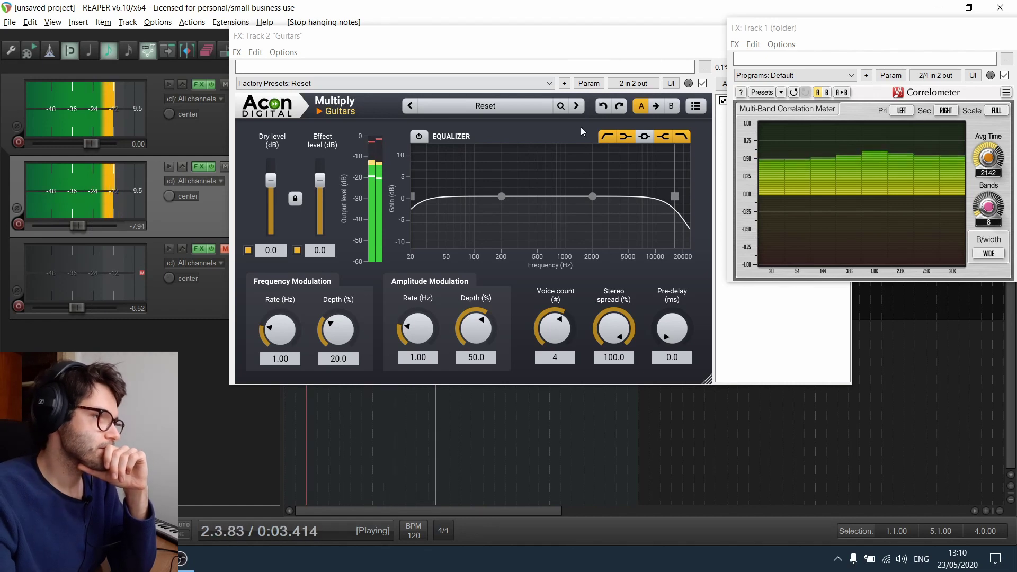
{"action": "left_click", "coordinate": [702, 83]}
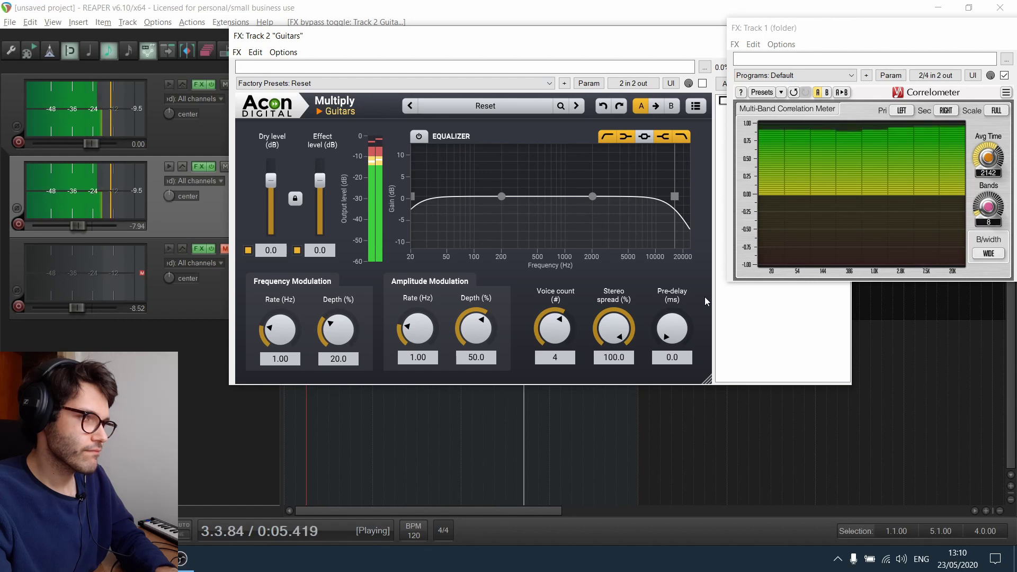
{"action": "key", "text": "space"}
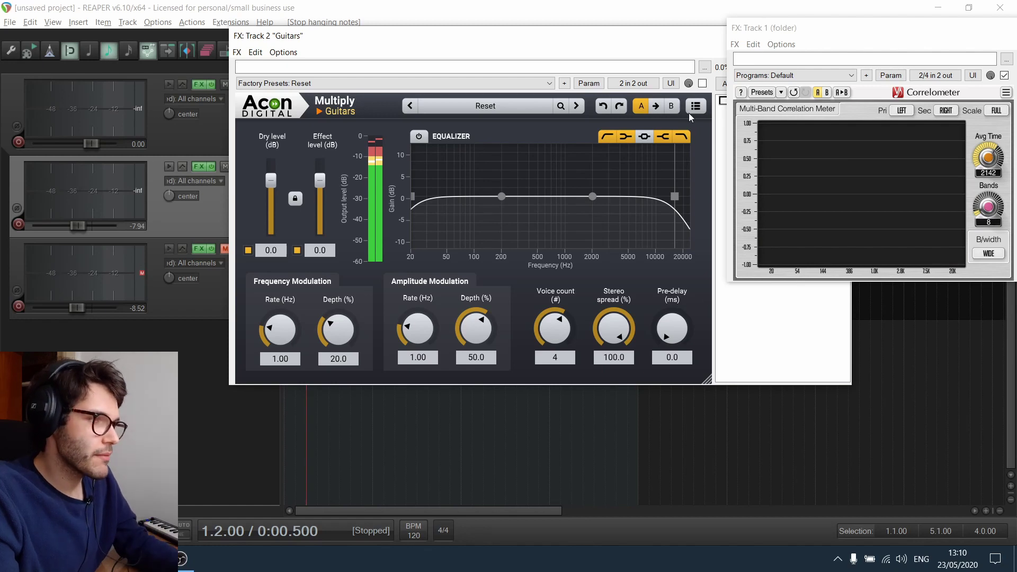
{"action": "left_click", "coordinate": [703, 84]}
{"action": "key", "text": "space"}
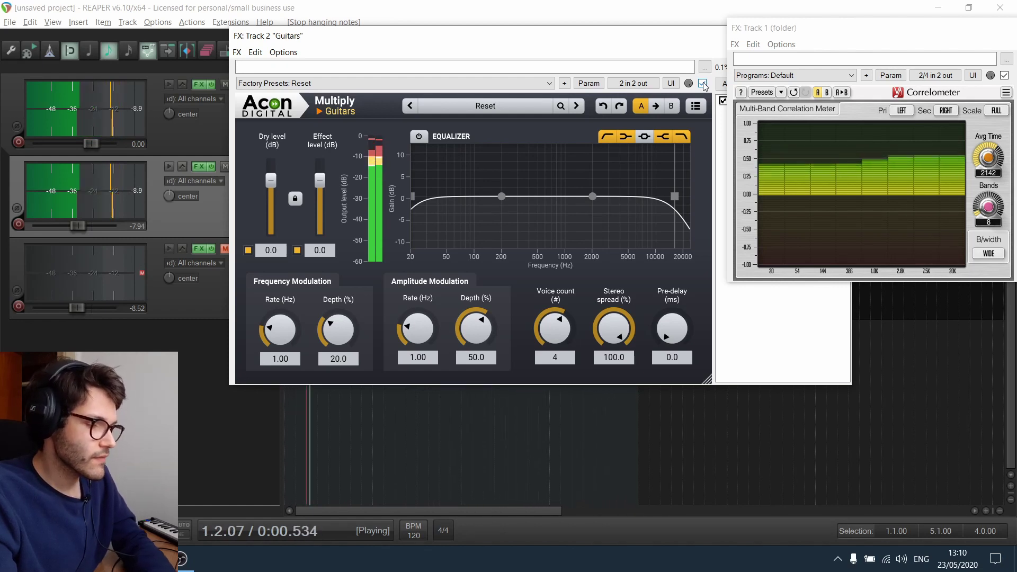
{"action": "key", "text": "space"}
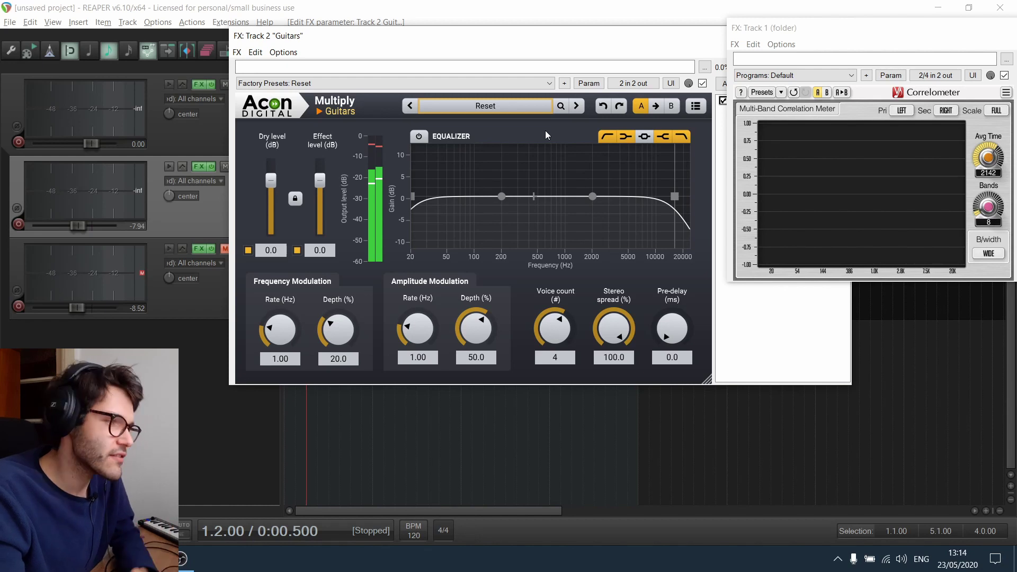
- Enable the Multiply equalizer and narrow its band with a steep low cut at about 70 Hz and high cut near 4 kHz
{"action": "left_click", "coordinate": [419, 137]}
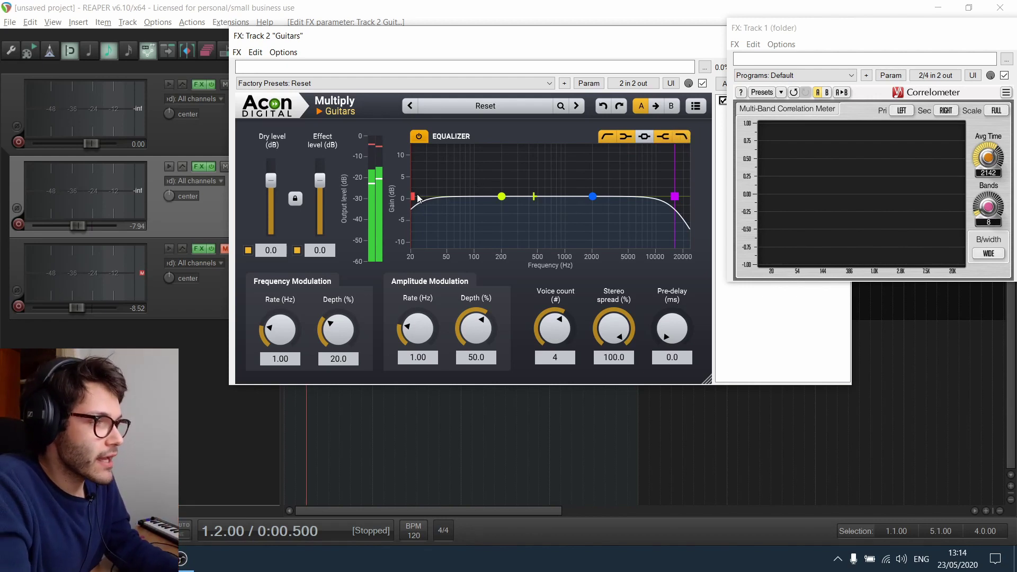
{"action": "left_click_drag", "start_coordinate": [418, 198], "coordinate": [464, 200]}
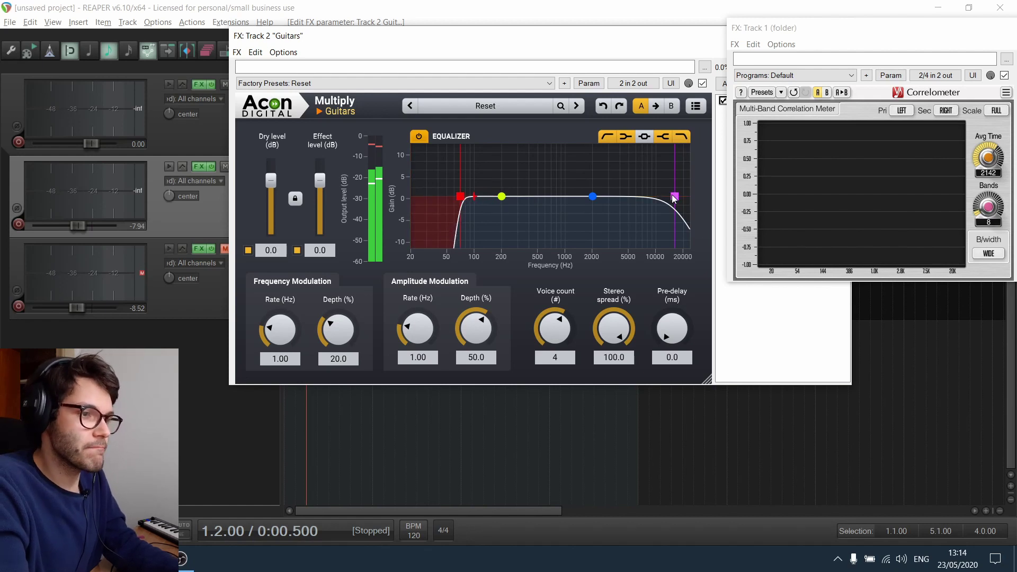
{"action": "scroll", "coordinate": [674, 198], "scroll_direction": "up", "scroll_amount": 4}
{"action": "left_click_drag", "start_coordinate": [674, 197], "coordinate": [618, 198]}
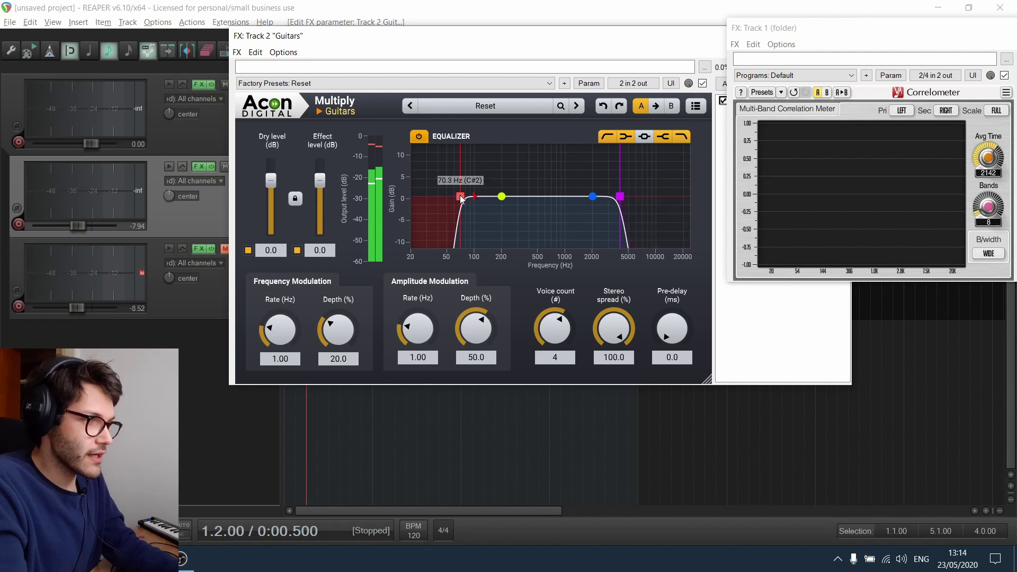
- Vary the low-cut slope, then widen the equalizer range again with the low cut at 20 Hz and high cut near 20 kHz
{"action": "scroll", "coordinate": [462, 198], "scroll_direction": "down", "scroll_amount": 4}
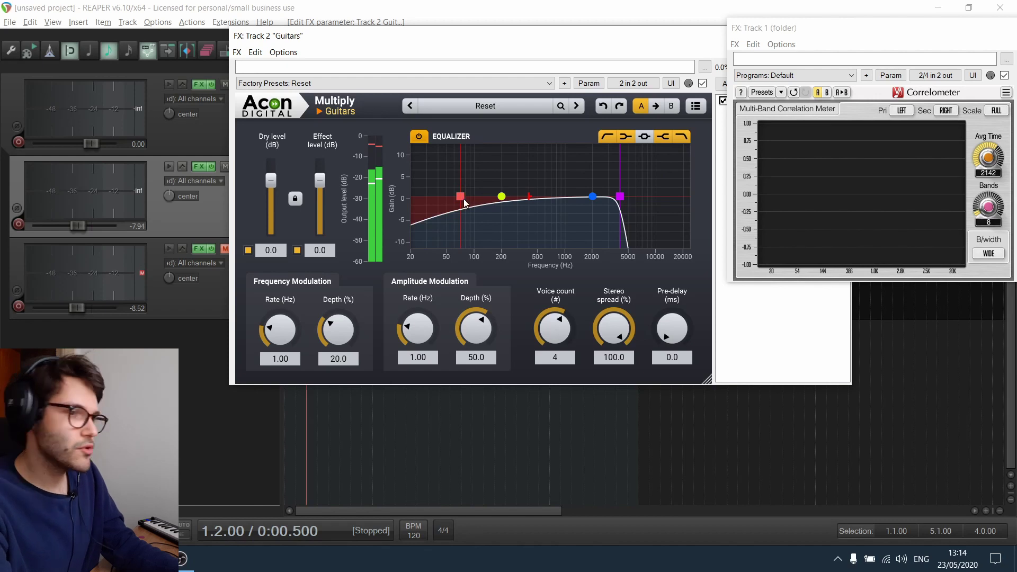
{"action": "scroll", "coordinate": [463, 197], "scroll_direction": "up", "scroll_amount": 4}
{"action": "left_click_drag", "start_coordinate": [462, 197], "coordinate": [408, 202]}
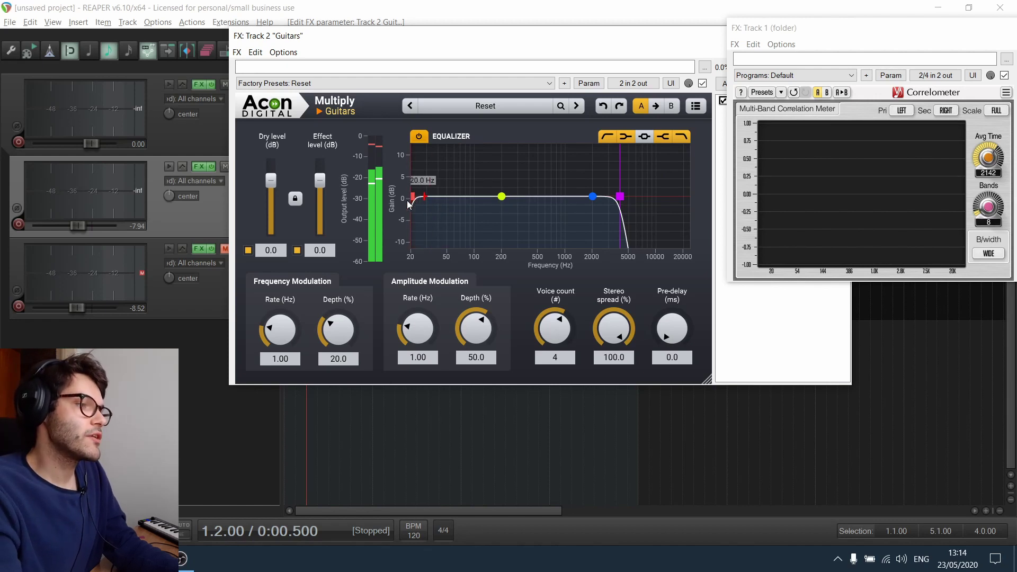
{"action": "left_click_drag", "start_coordinate": [621, 199], "coordinate": [684, 197]}
- Lower the low shelf slightly near 165 Hz and raise the high shelf slightly near 2.8 kHz
{"action": "mouse_move", "coordinate": [501, 197]}
{"action": "left_mouse_down"}
{"action": "mouse_move", "coordinate": [489, 174]}
{"action": "mouse_move", "coordinate": [490, 217]}
{"action": "mouse_move", "coordinate": [495, 180]}
{"action": "mouse_move", "coordinate": [494, 204]}
{"action": "left_mouse_up"}
{"action": "mouse_move", "coordinate": [595, 201]}
{"action": "left_mouse_down"}
{"action": "mouse_move", "coordinate": [646, 198]}
{"action": "mouse_move", "coordinate": [634, 196]}
{"action": "mouse_move", "coordinate": [626, 159]}
{"action": "mouse_move", "coordinate": [622, 224]}
{"action": "mouse_move", "coordinate": [610, 175]}
{"action": "mouse_move", "coordinate": [605, 193]}
{"action": "left_mouse_up"}
- Activate the middle peak band, boost it about 6.5 dB near 650 Hz, and try narrow and wide bandwidths
{"action": "double_click", "coordinate": [543, 199]}
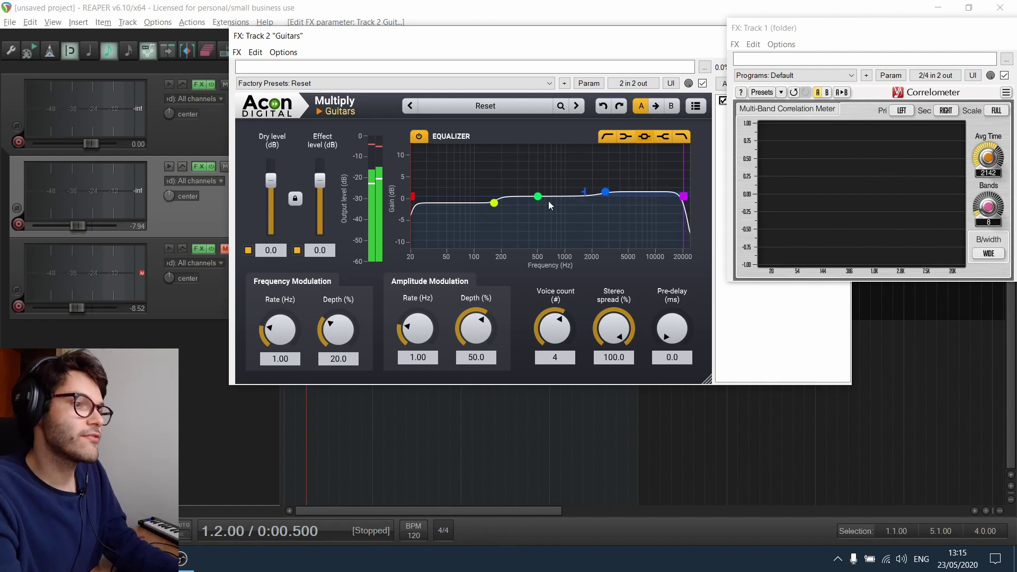
{"action": "left_click_drag", "start_coordinate": [537, 197], "coordinate": [551, 174]}
{"action": "scroll", "coordinate": [539, 164], "scroll_direction": "up", "scroll_amount": 5}
{"action": "scroll", "coordinate": [538, 165], "scroll_direction": "down", "scroll_amount": 5}
{"action": "scroll", "coordinate": [543, 161], "scroll_direction": "down", "scroll_amount": 3}
{"action": "scroll", "coordinate": [543, 160], "scroll_direction": "up", "scroll_amount": 3}
{"action": "scroll", "coordinate": [544, 170], "scroll_direction": "down", "scroll_amount": 3}
{"action": "scroll", "coordinate": [544, 170], "scroll_direction": "up", "scroll_amount": 4}
{"action": "scroll", "coordinate": [549, 169], "scroll_direction": "down", "scroll_amount": 6}
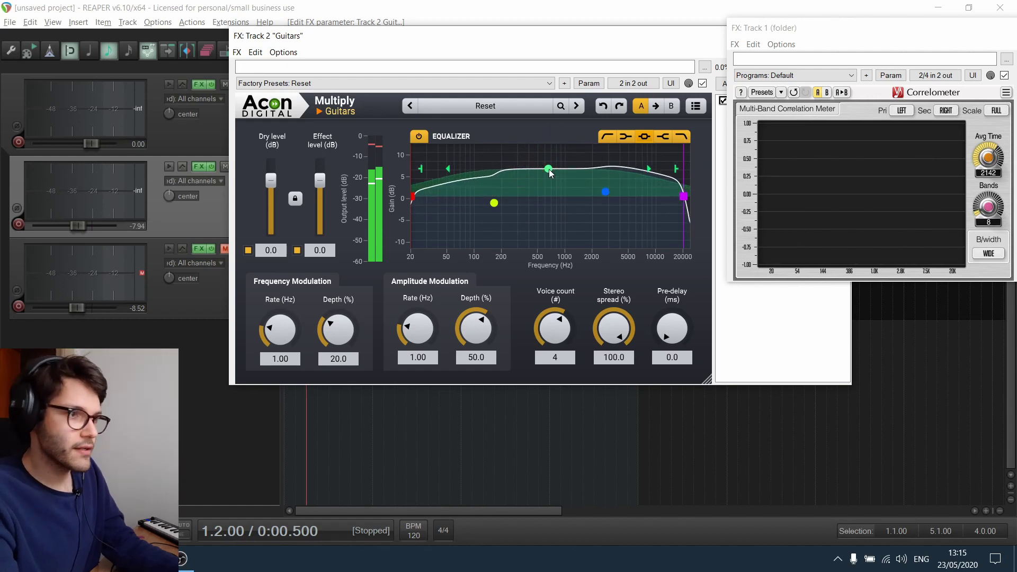
- Switch off the equalizer and play only the effect signal, with the dry signal muted
{"action": "left_click", "coordinate": [422, 138]}
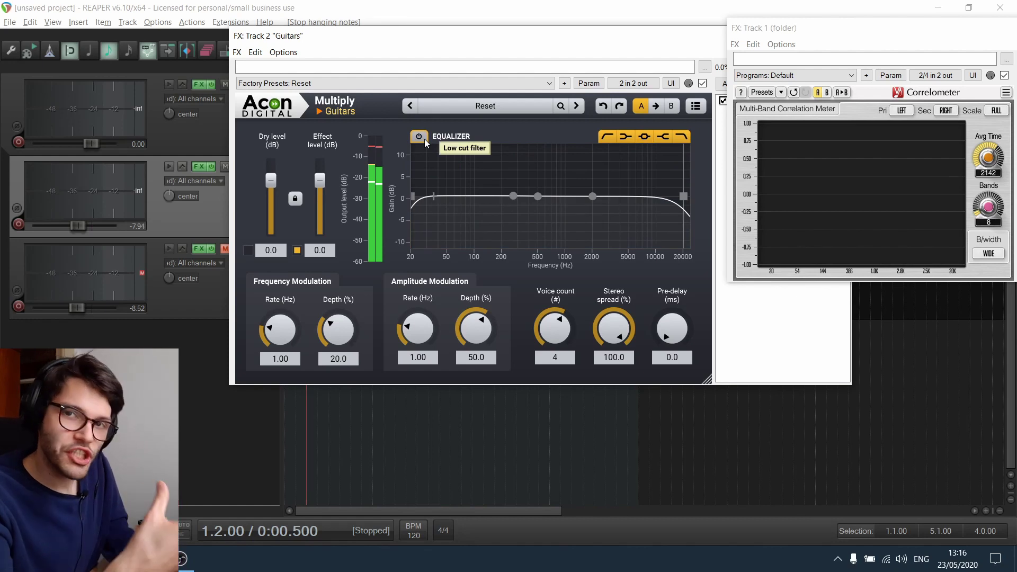
{"action": "left_click", "coordinate": [297, 250]}
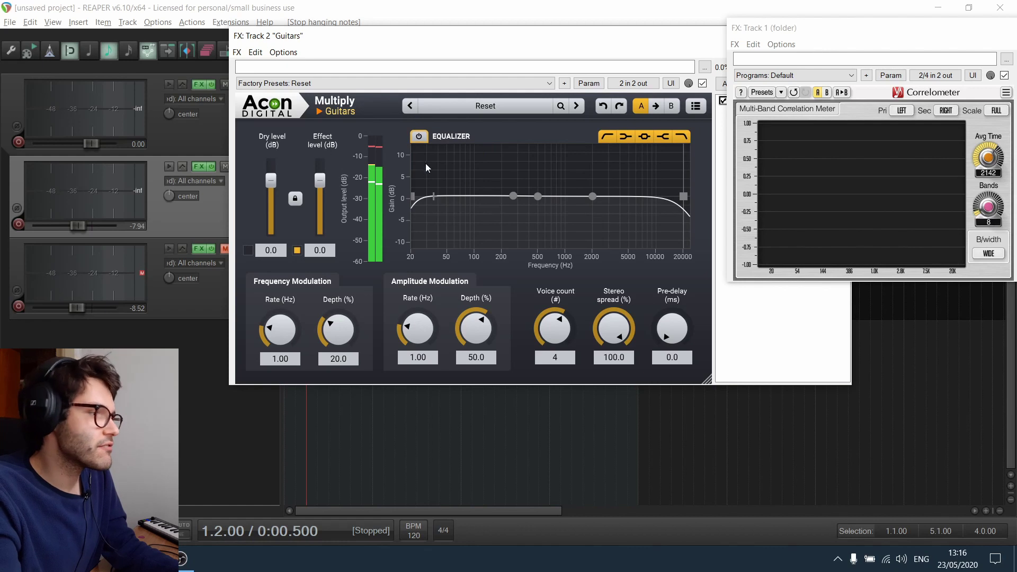
{"action": "key", "text": "space"}
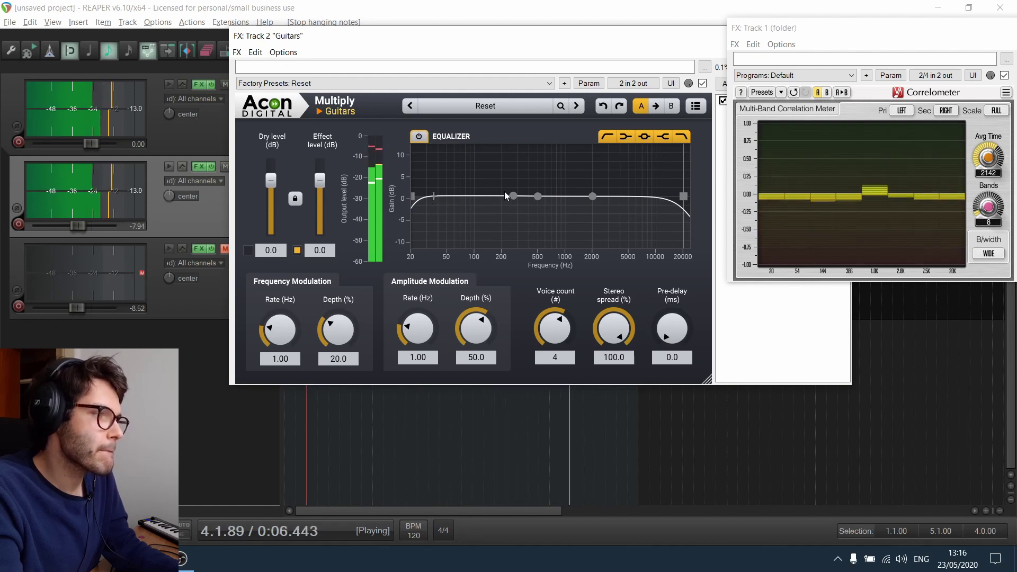
- Turn the equalizer on during playback, lower the low shelf to about -6 dB near 90 Hz, and stop
{"action": "left_click", "coordinate": [418, 136]}
{"action": "left_click_drag", "start_coordinate": [513, 197], "coordinate": [472, 225]}
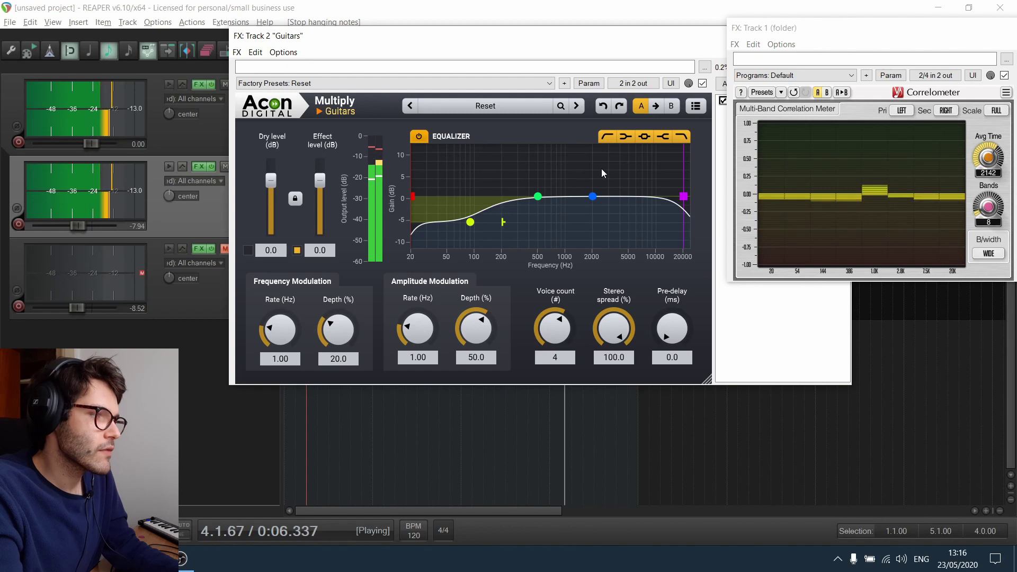
{"action": "key", "text": "space"}
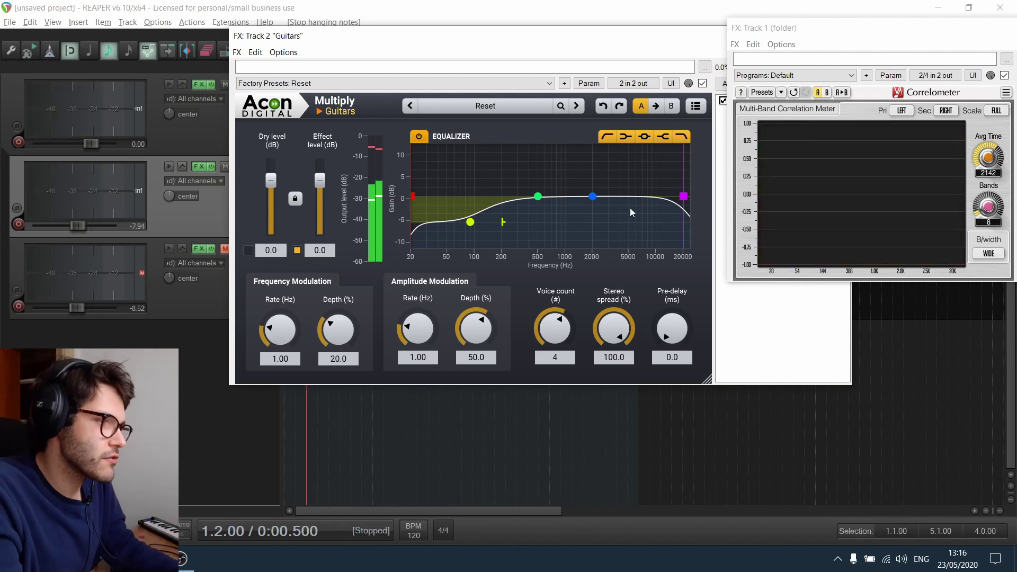
- Boost the high shelf by 5.4 dB at 5583.5 Hz and compare the playback with the equalizer off and on
{"action": "left_click_drag", "start_coordinate": [594, 198], "coordinate": [635, 177]}
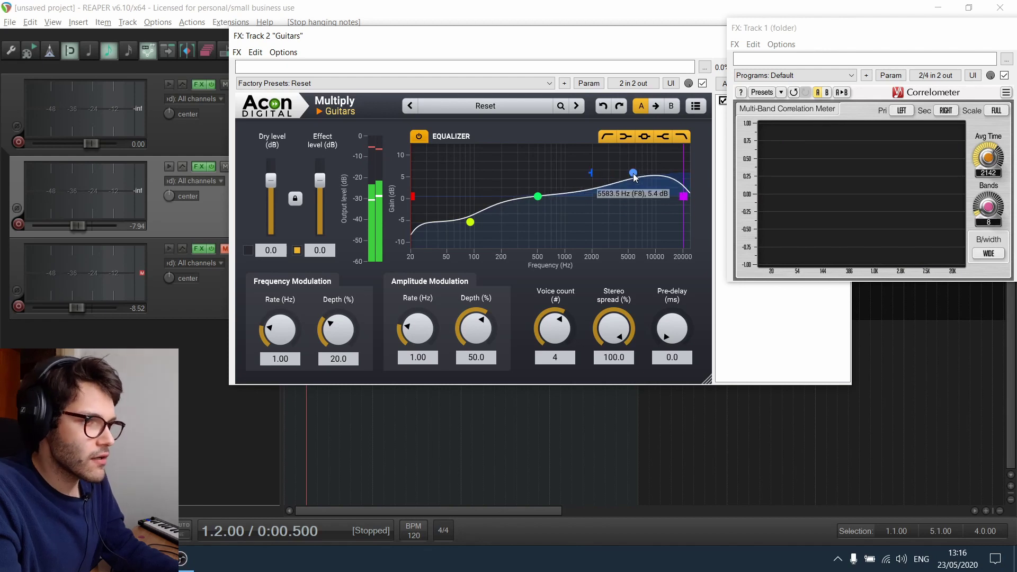
{"action": "key", "text": "space"}
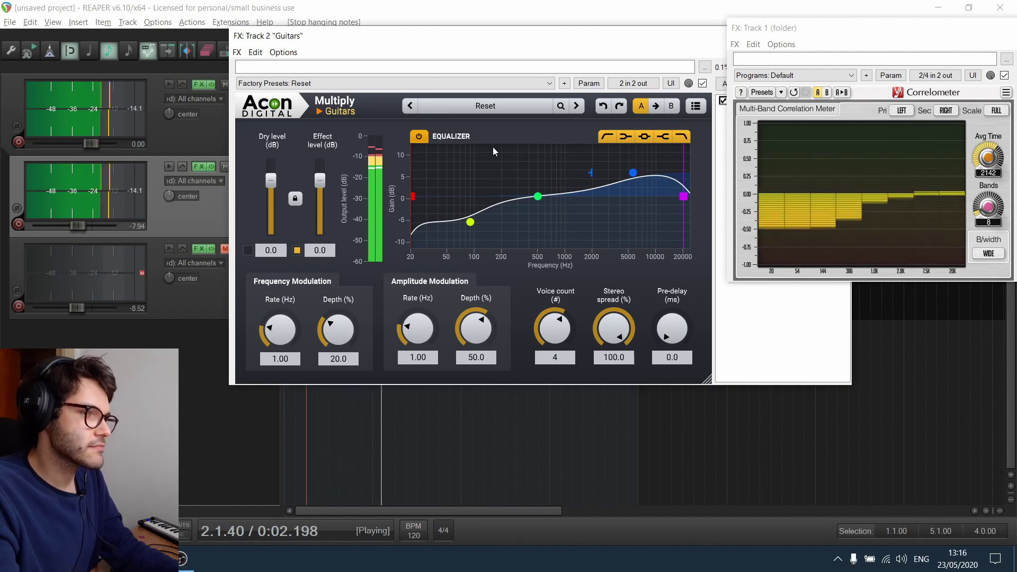
{"action": "left_click", "coordinate": [426, 136]}
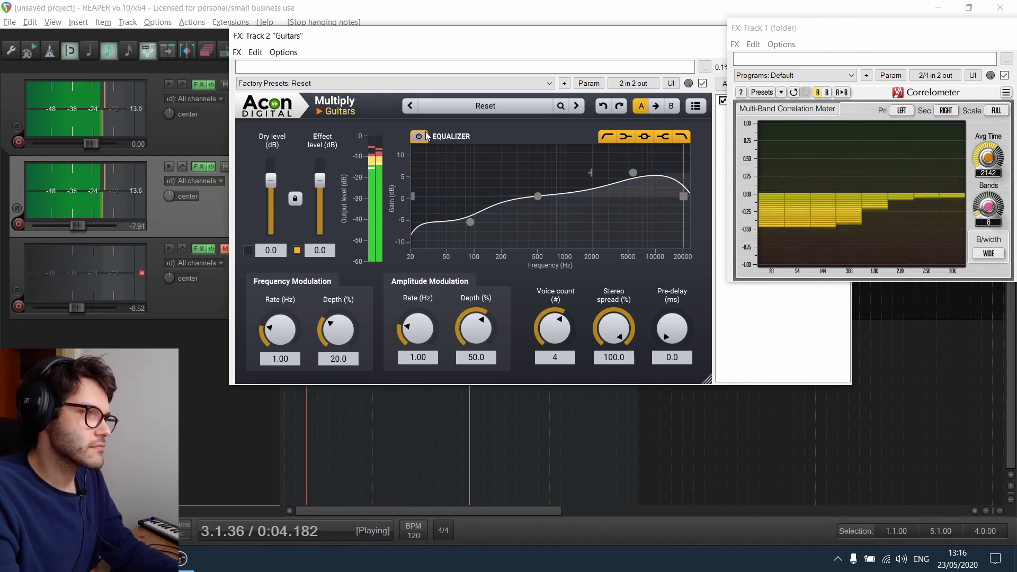
{"action": "left_click", "coordinate": [425, 136]}
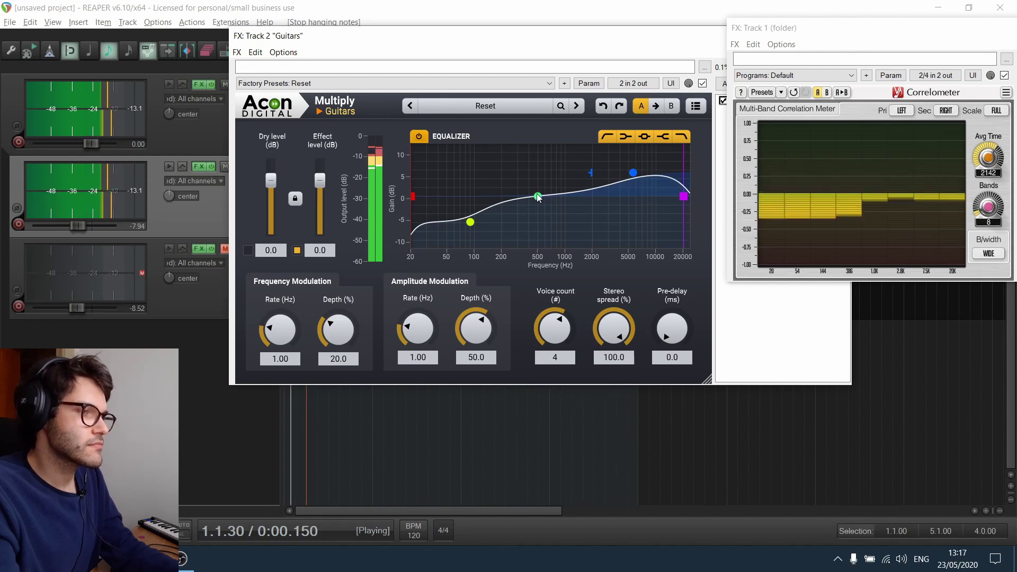
- Cut the middle peak band narrowly by about 8 dB near 750 Hz and compare the playback with the equalizer off and on
{"action": "left_click_drag", "start_coordinate": [539, 198], "coordinate": [556, 233]}
{"action": "scroll", "coordinate": [556, 233], "scroll_direction": "up", "scroll_amount": 2}
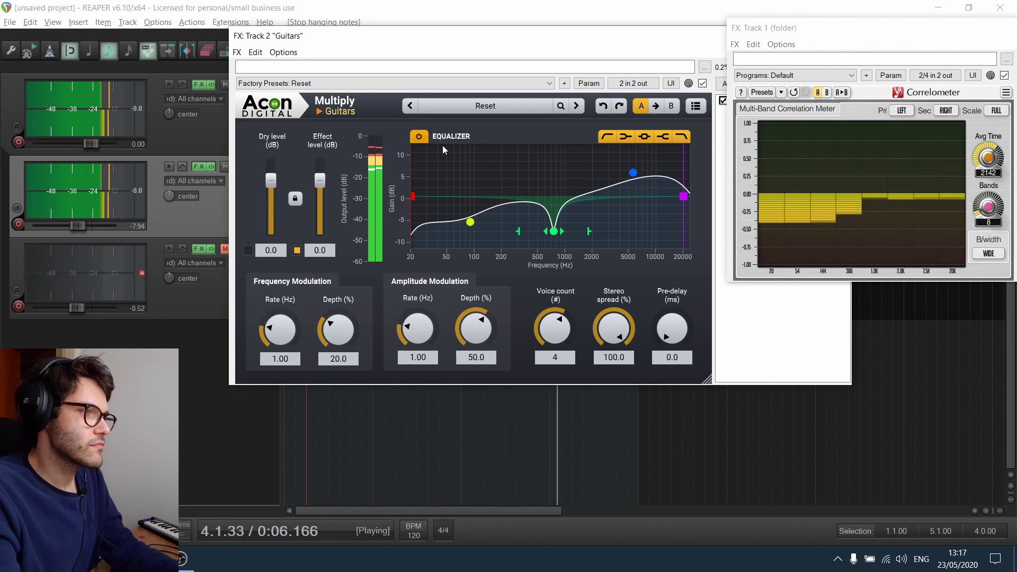
{"action": "left_click", "coordinate": [420, 137]}
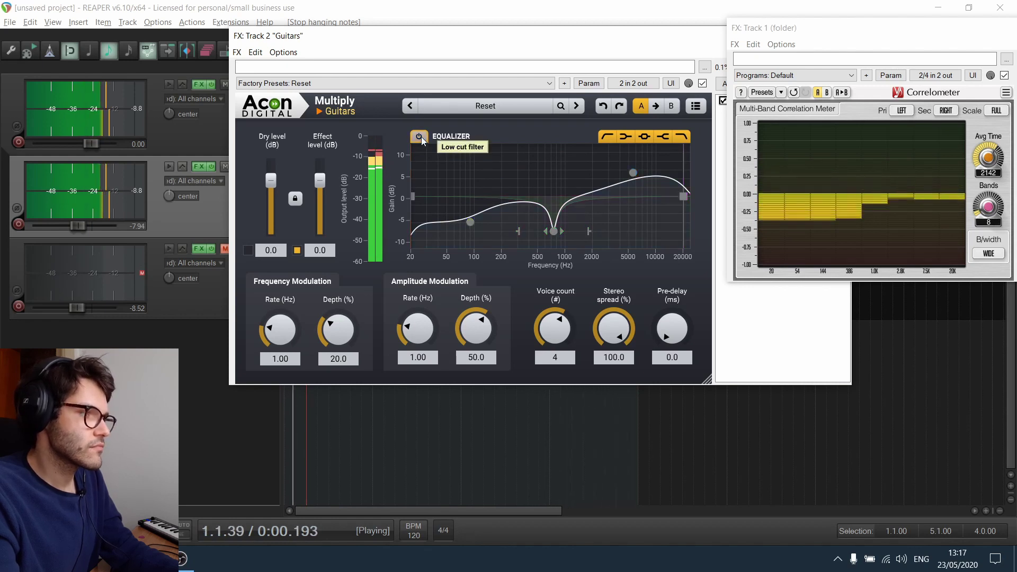
{"action": "left_click", "coordinate": [421, 137]}
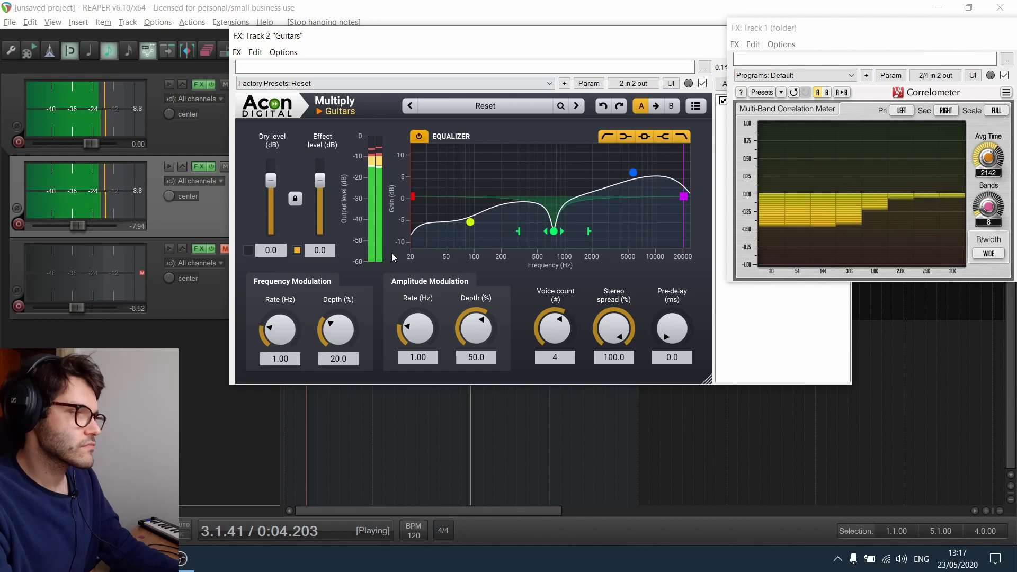
{"action": "key", "text": "space"}
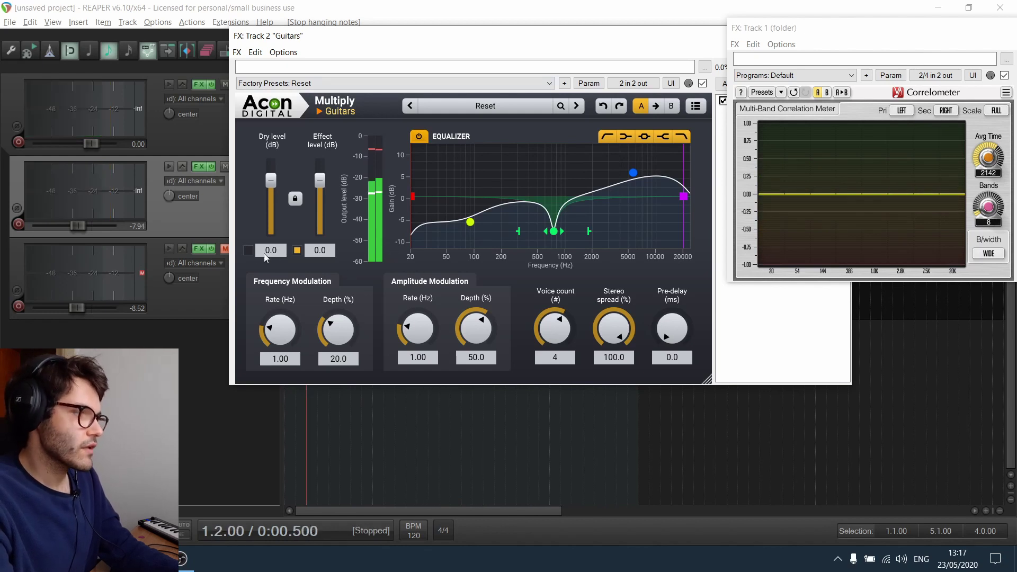
- Play the guitars with the dry signal active and set the effect level to -3.8 dB
{"action": "key", "text": "space"}
{"action": "mouse_move", "coordinate": [320, 181]}
{"action": "left_mouse_down"}
{"action": "mouse_move", "coordinate": [319, 237]}
{"action": "mouse_move", "coordinate": [320, 188]}
{"action": "left_mouse_up"}
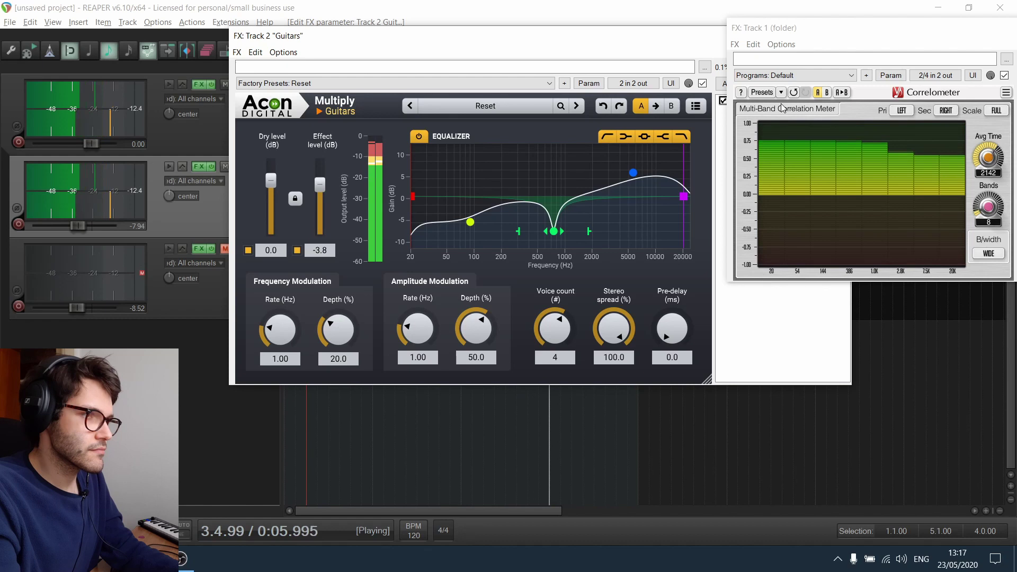
- Compare the playback with the plug-in bypassed and the equalizer toggled, leaving the equalizer off and stopping playback
{"action": "left_click", "coordinate": [703, 84]}
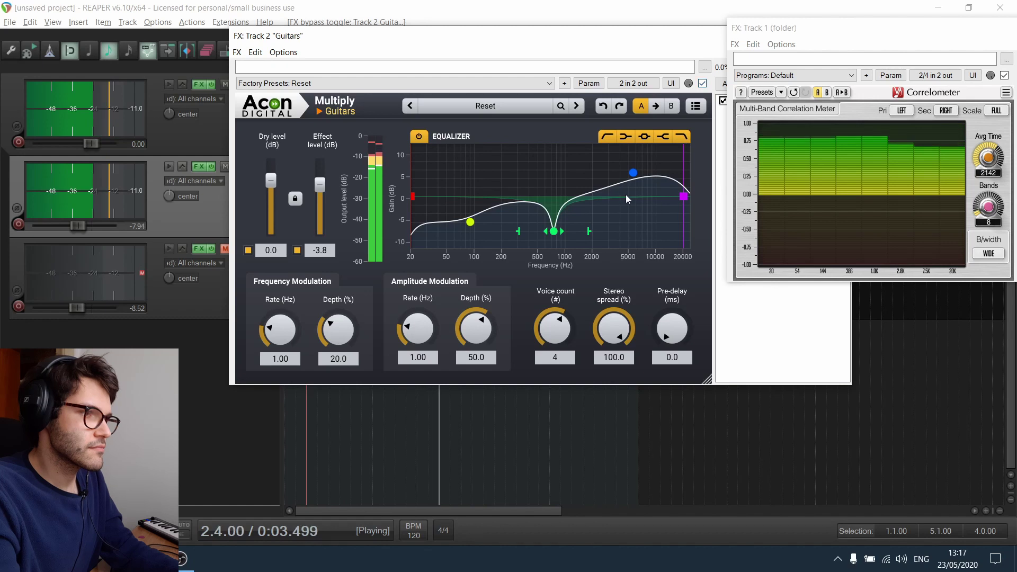
{"action": "left_click", "coordinate": [421, 136]}
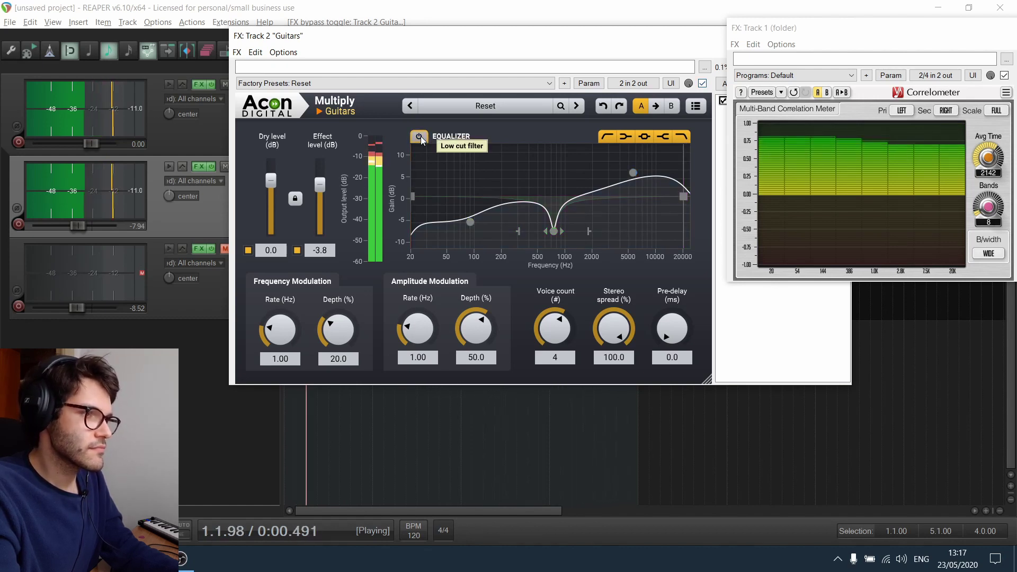
{"action": "left_click", "coordinate": [420, 136]}
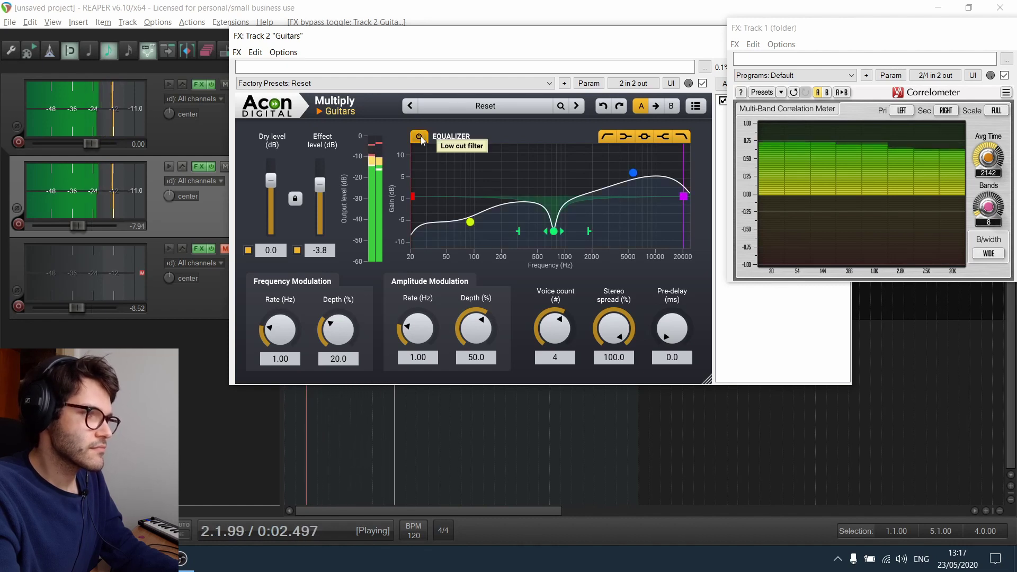
{"action": "left_click", "coordinate": [421, 137]}
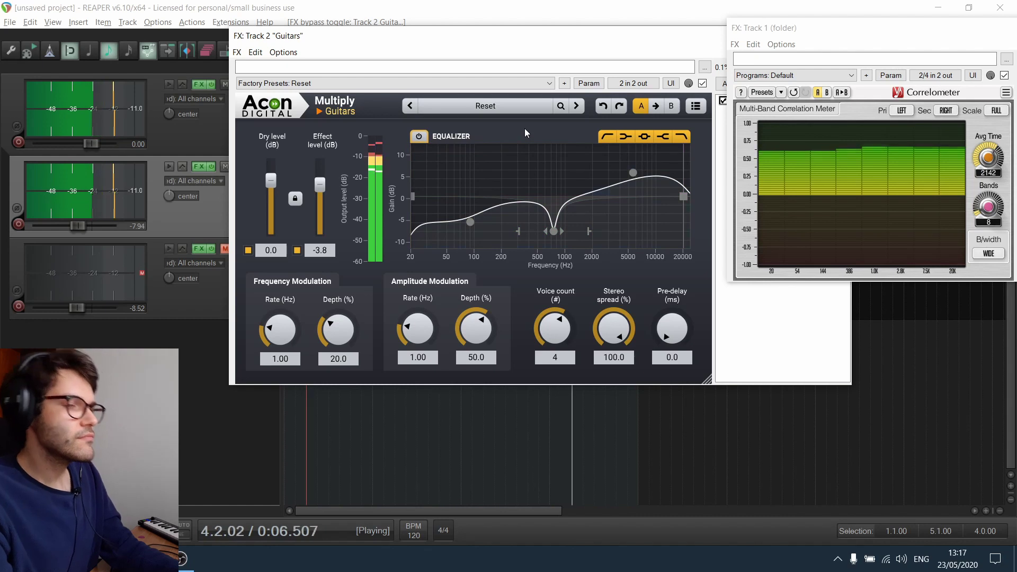
{"action": "key", "text": "space"}
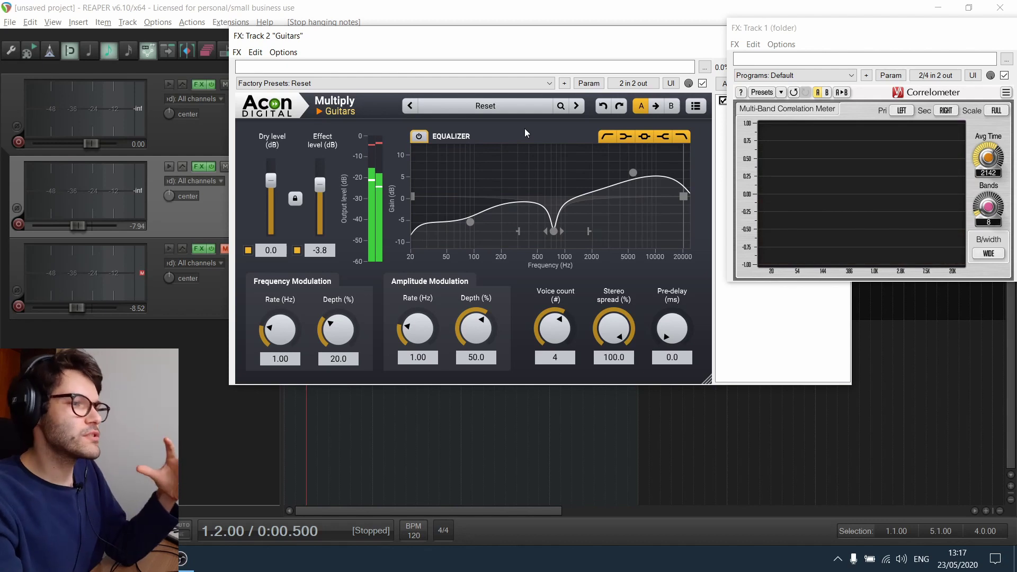
- Review the list of Multiply factory presets and close it without choosing one
{"action": "left_click", "coordinate": [520, 109]}
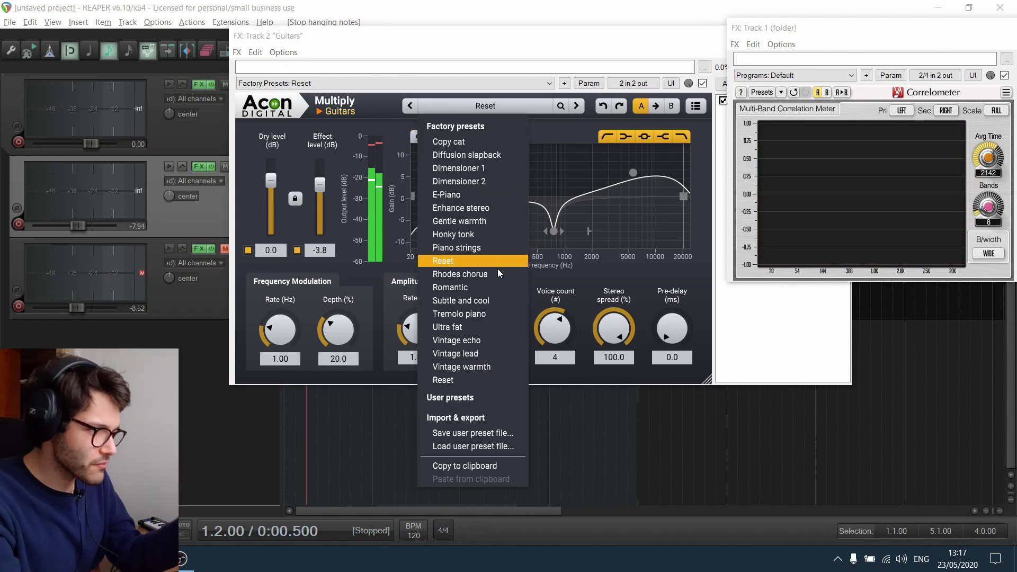
{"action": "left_click", "coordinate": [548, 138]}
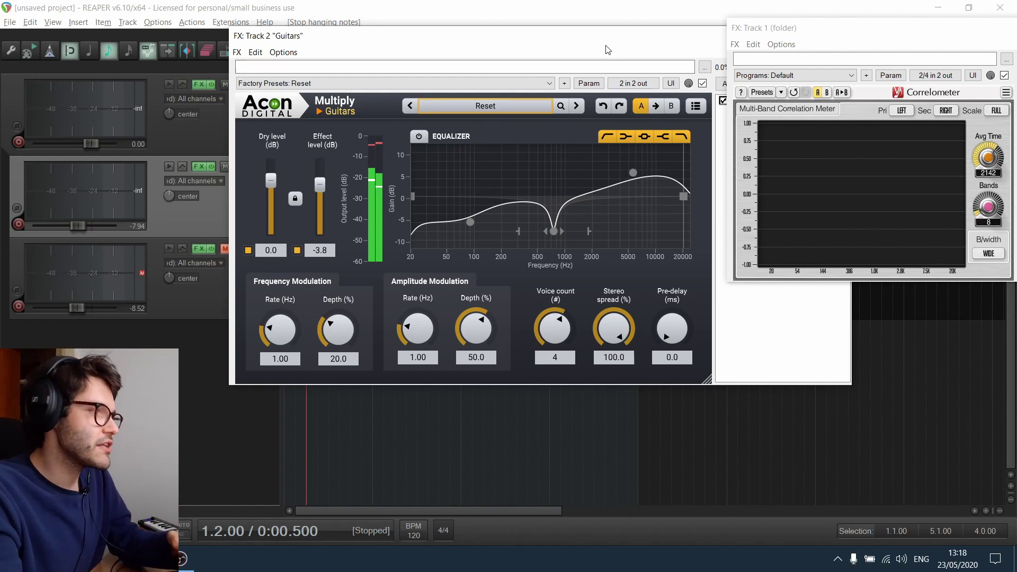
- Mute the Guitars track, unmute the third track, and start playback
{"action": "left_click", "coordinate": [224, 167]}
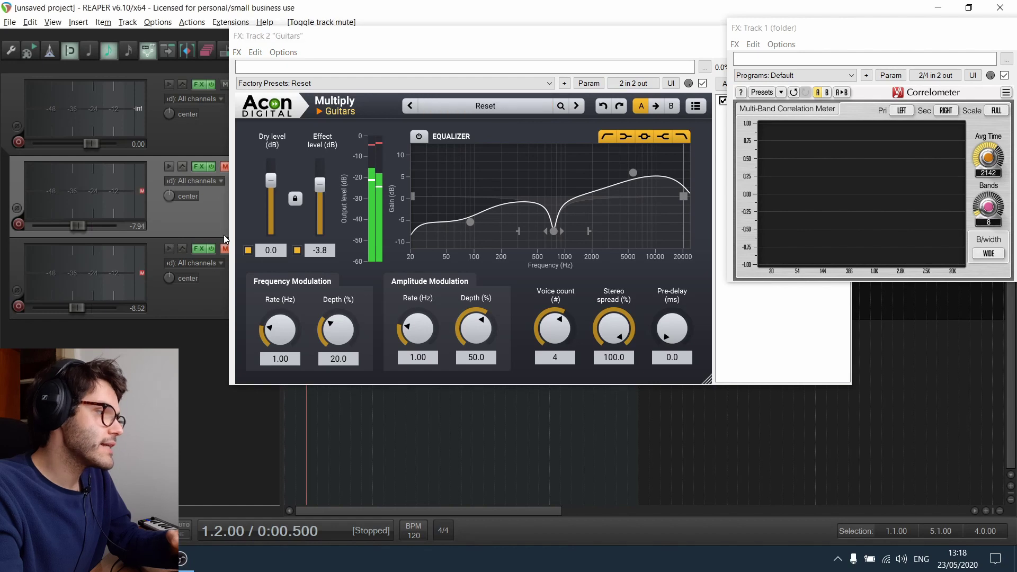
{"action": "left_click", "coordinate": [224, 252]}
{"action": "key", "text": "space"}
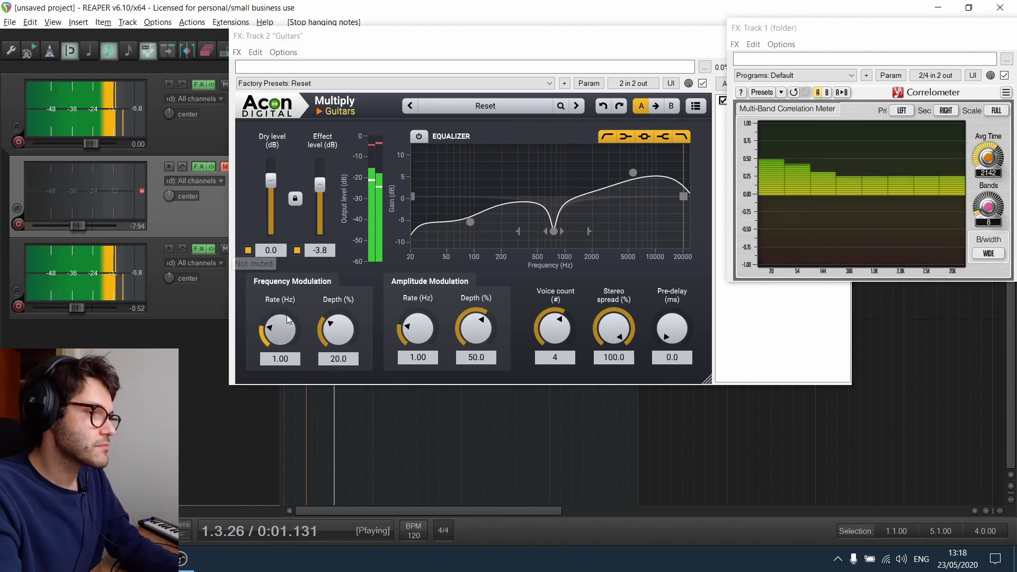
- Open the Bass track's effects window and close the Guitars effects window
{"action": "left_click", "coordinate": [199, 249]}
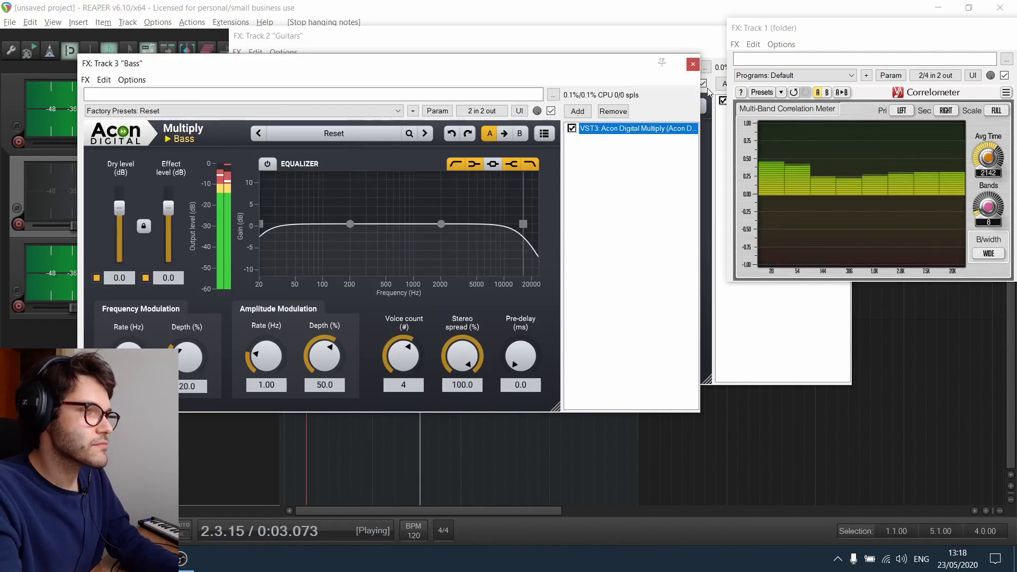
{"action": "left_click", "coordinate": [687, 47]}
{"action": "left_click_drag", "start_coordinate": [687, 47], "coordinate": [440, 44]}
{"action": "left_click", "coordinate": [614, 33]}
- Bypass Multiply on the Bass track and stop playback
{"action": "left_click", "coordinate": [551, 111]}
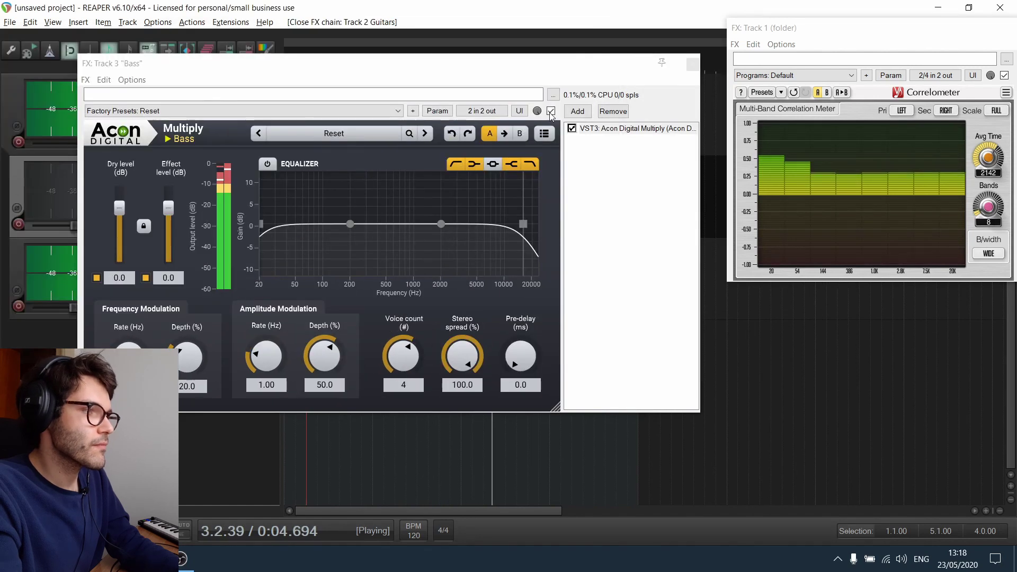
{"action": "key", "text": "space"}
{"action": "left_click_drag", "start_coordinate": [483, 75], "coordinate": [517, 69]}
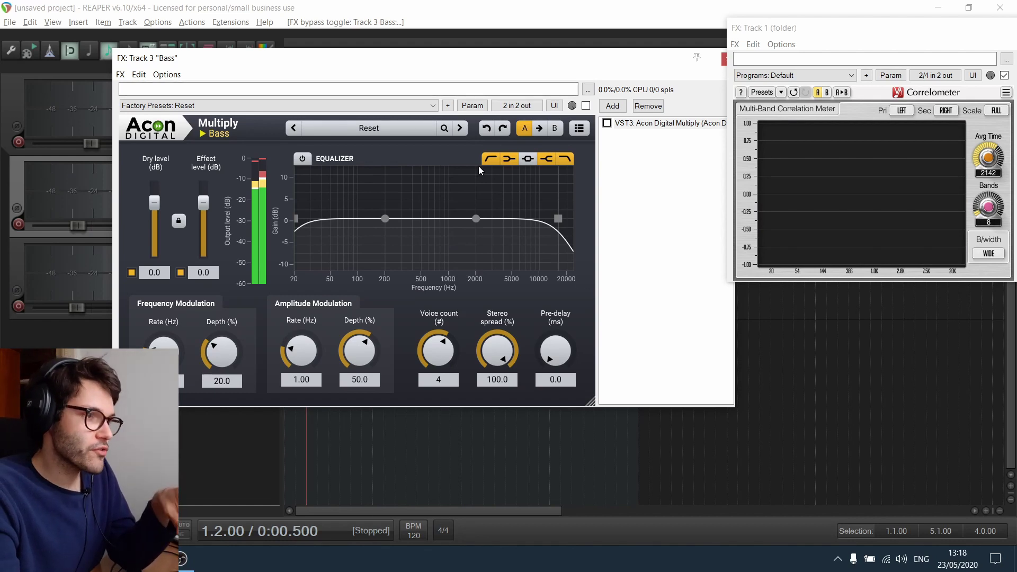
- Load the Dimensioner 1 factory preset into the Bass track's Multiply plug-in
{"action": "left_click", "coordinate": [407, 131]}
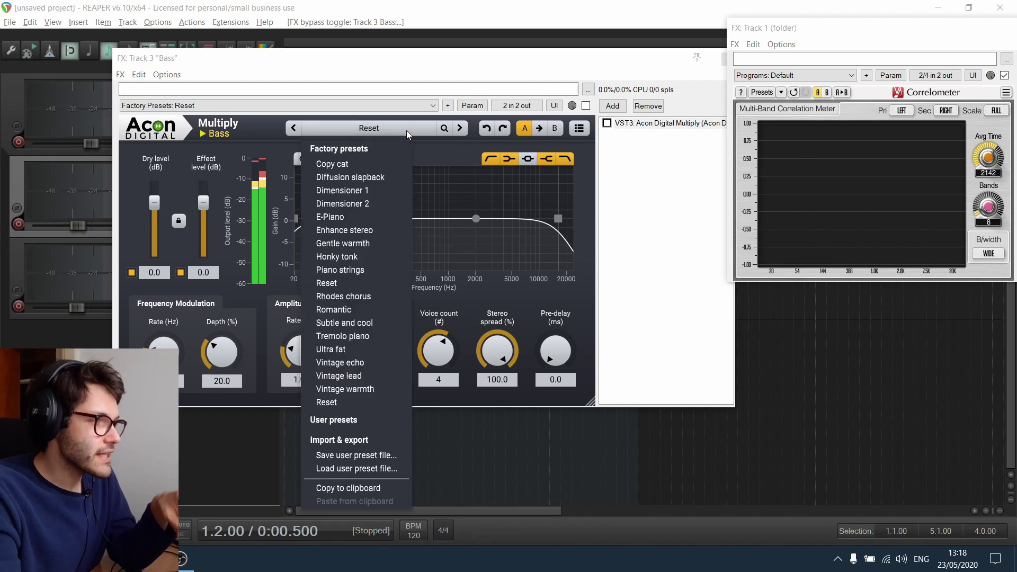
{"action": "left_click", "coordinate": [378, 191]}
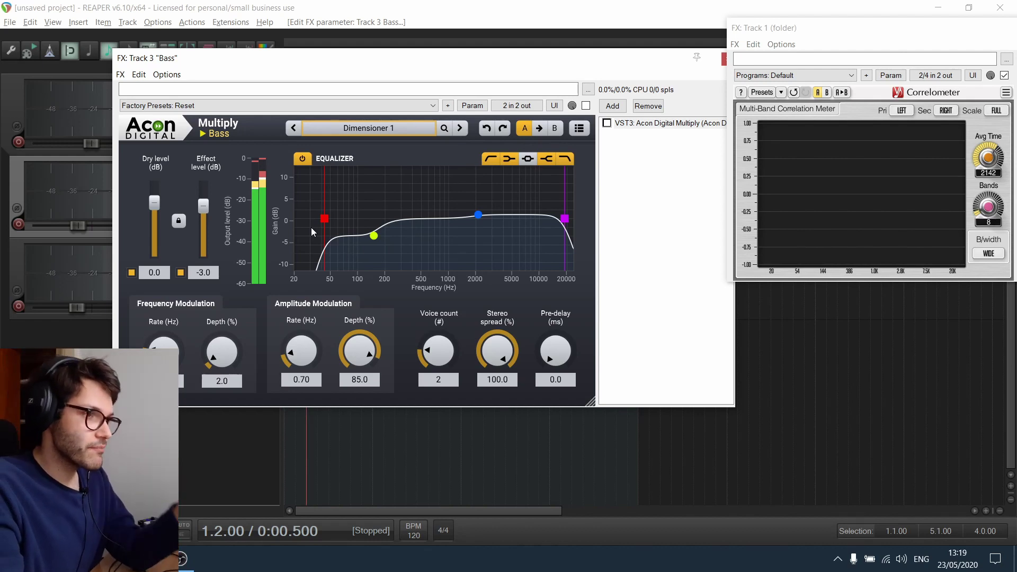
{"action": "left_click_drag", "start_coordinate": [392, 59], "coordinate": [477, 58]}
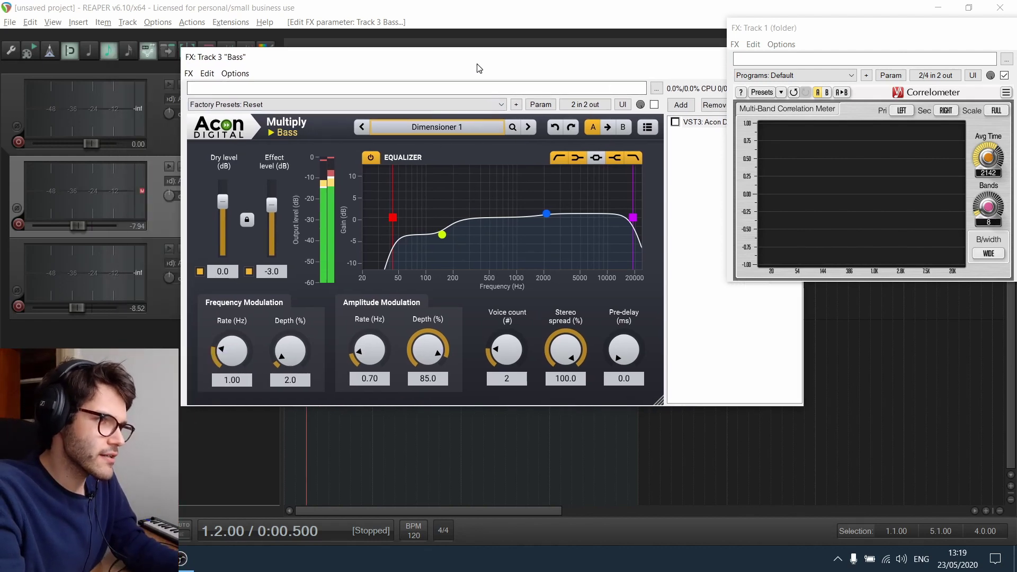
- Play the bass with Multiply enabled and mute the plug-in's dry signal
{"action": "key", "text": "space"}
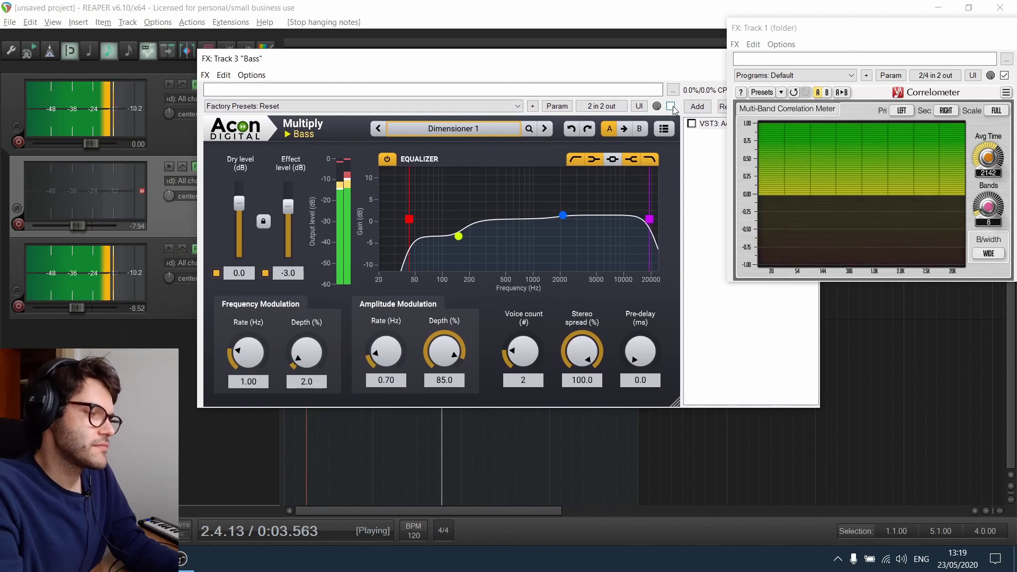
{"action": "left_click", "coordinate": [673, 108]}
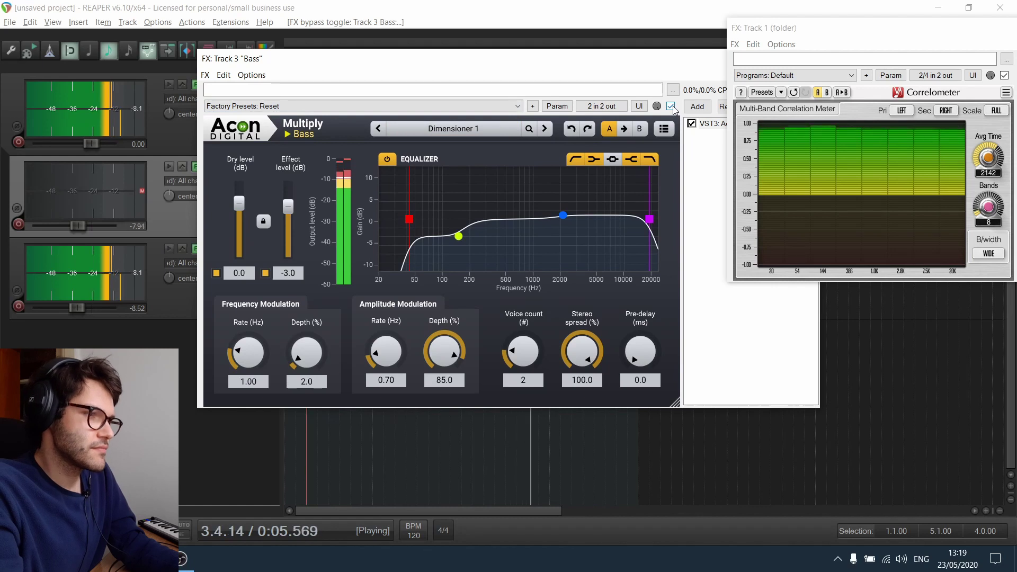
{"action": "left_click", "coordinate": [216, 273]}
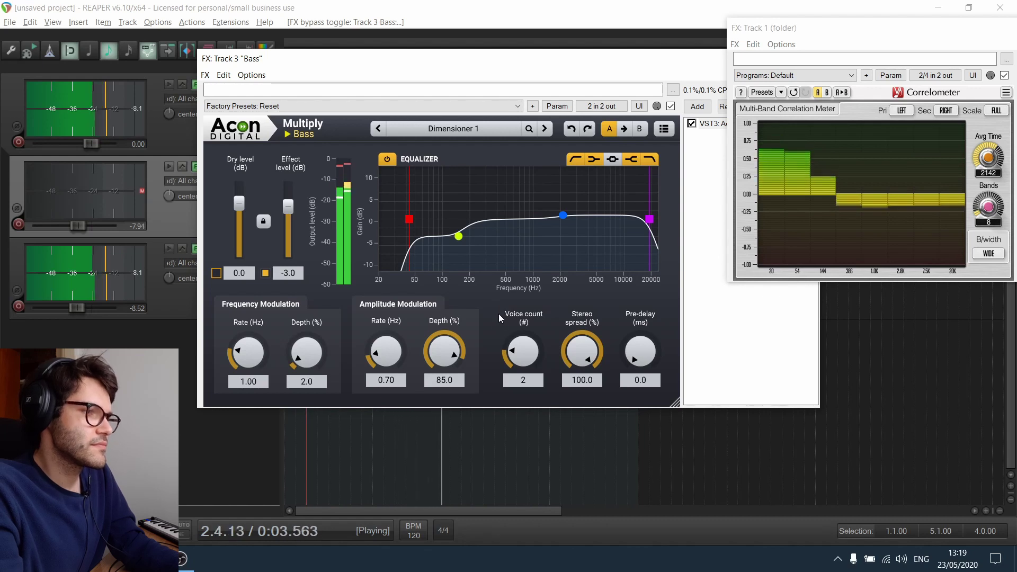
- Compare the effect-only bass with the equalizer off and on, restore the dry signal and check it against the bypassed sound
{"action": "left_click", "coordinate": [387, 160]}
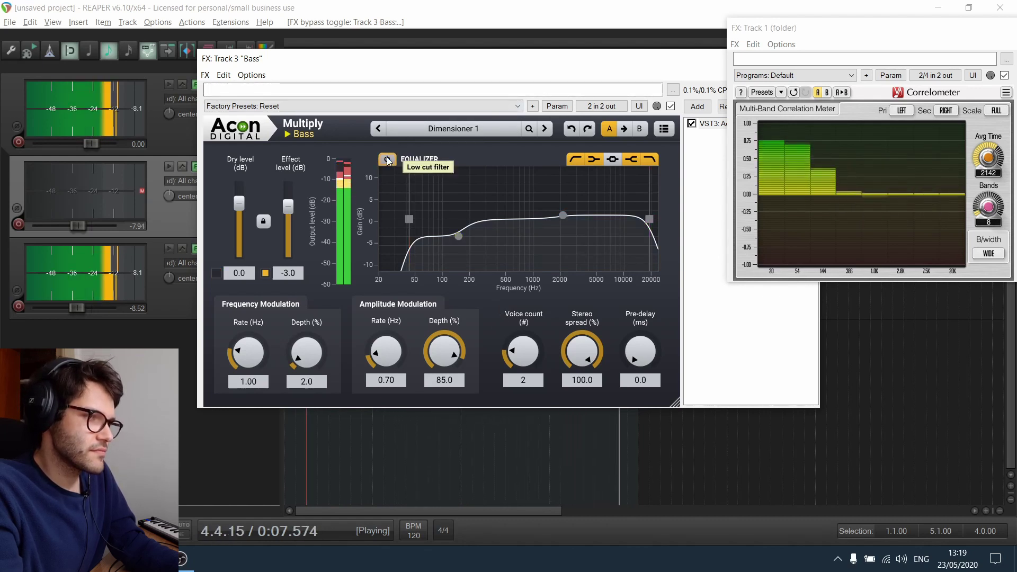
{"action": "left_click", "coordinate": [388, 160]}
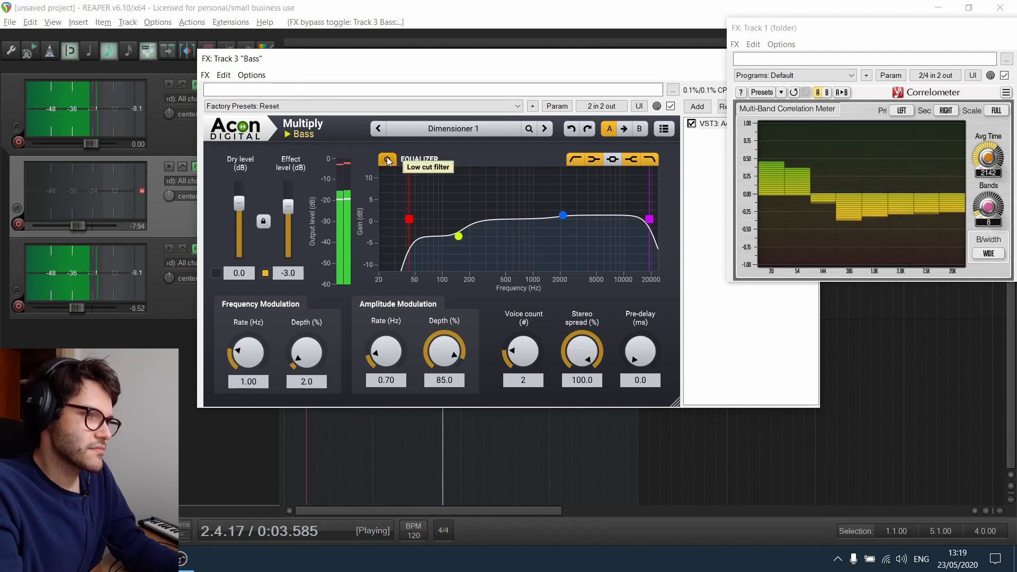
{"action": "left_click", "coordinate": [387, 160]}
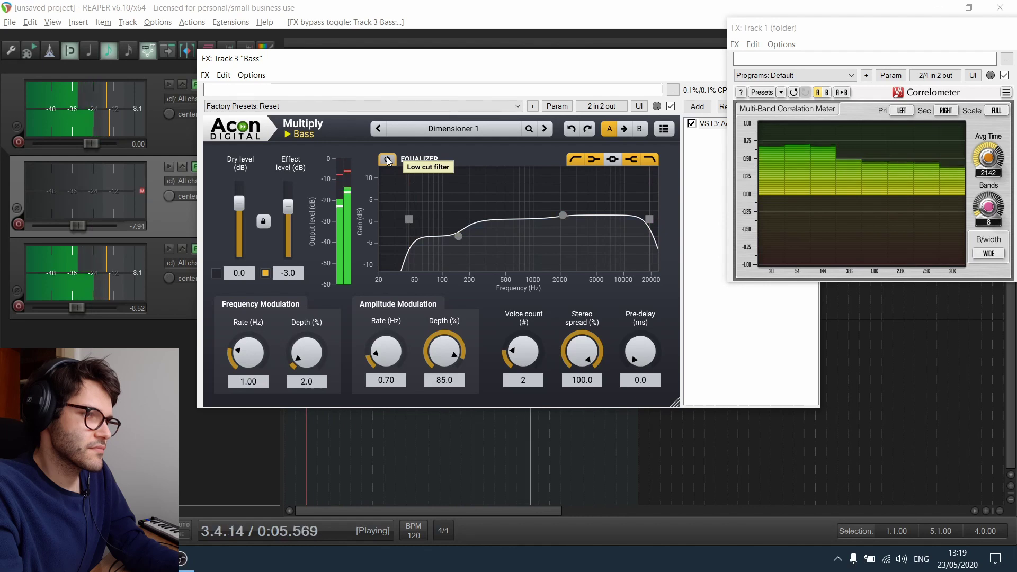
{"action": "left_click", "coordinate": [387, 160]}
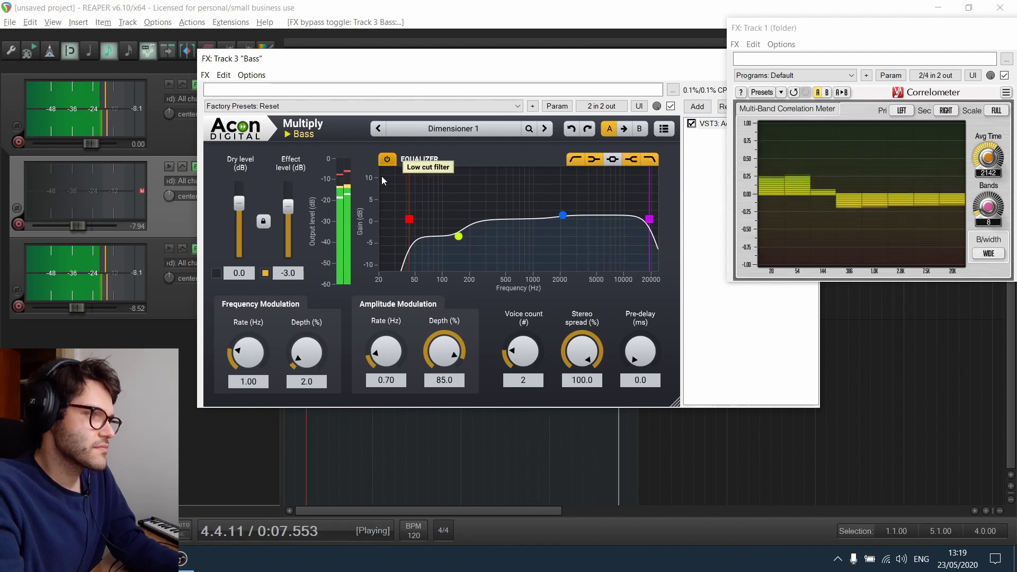
{"action": "left_click", "coordinate": [216, 274]}
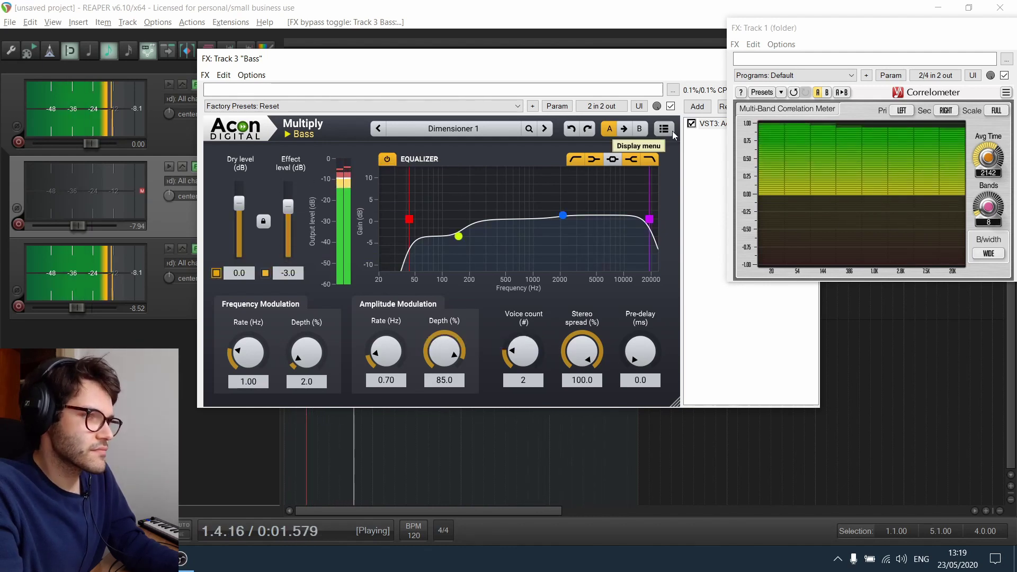
{"action": "left_click", "coordinate": [672, 107]}
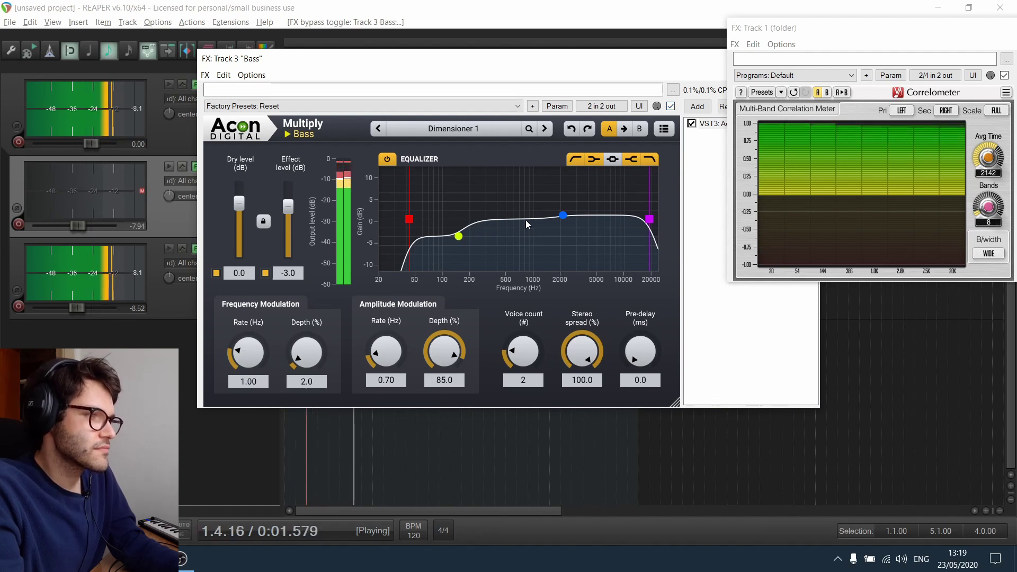
- Sweep a boosted mid band in the bass Multiply's equalizer, leaving it as a cut of about 6 dB near 450 Hz
{"action": "left_click_drag", "start_coordinate": [496, 221], "coordinate": [468, 164]}
{"action": "scroll", "coordinate": [496, 197], "scroll_direction": "up", "scroll_amount": 3}
{"action": "left_click_drag", "start_coordinate": [469, 155], "coordinate": [503, 253]}
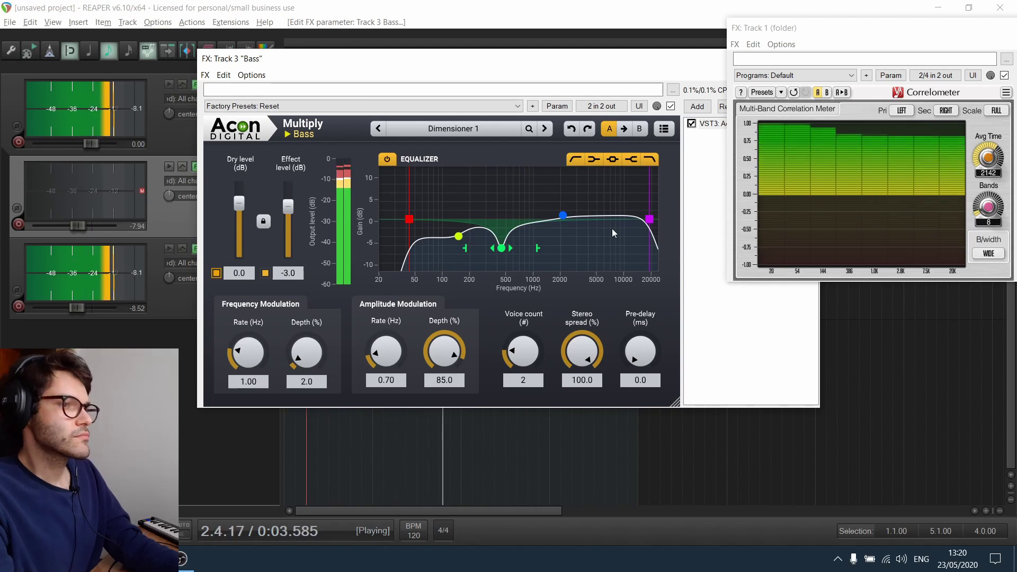
- Compare the bass with Multiply bypassed and enabled, and stop playback
{"action": "left_click", "coordinate": [671, 106]}
{"action": "left_click", "coordinate": [671, 106]}
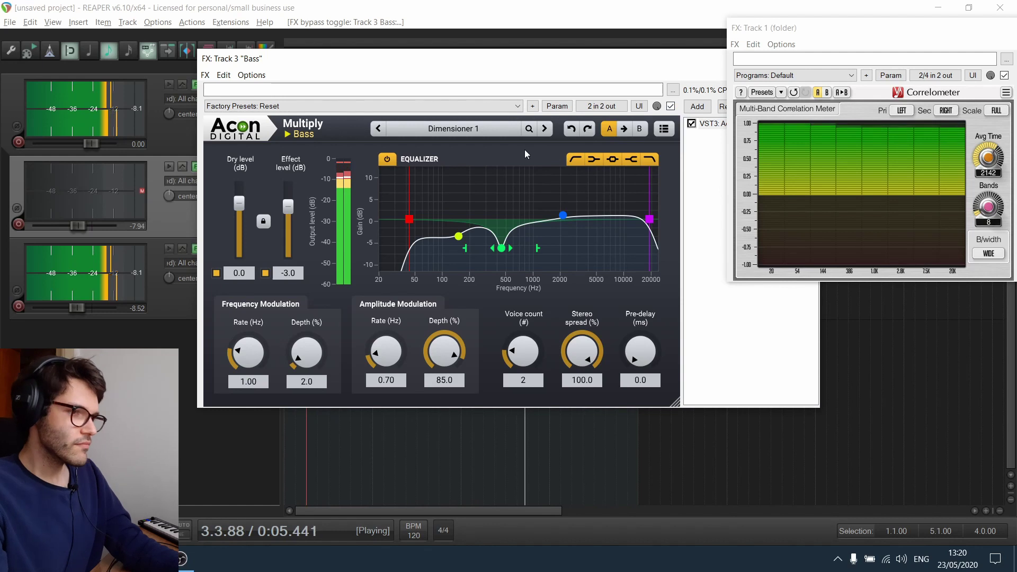
{"action": "key", "text": "space"}
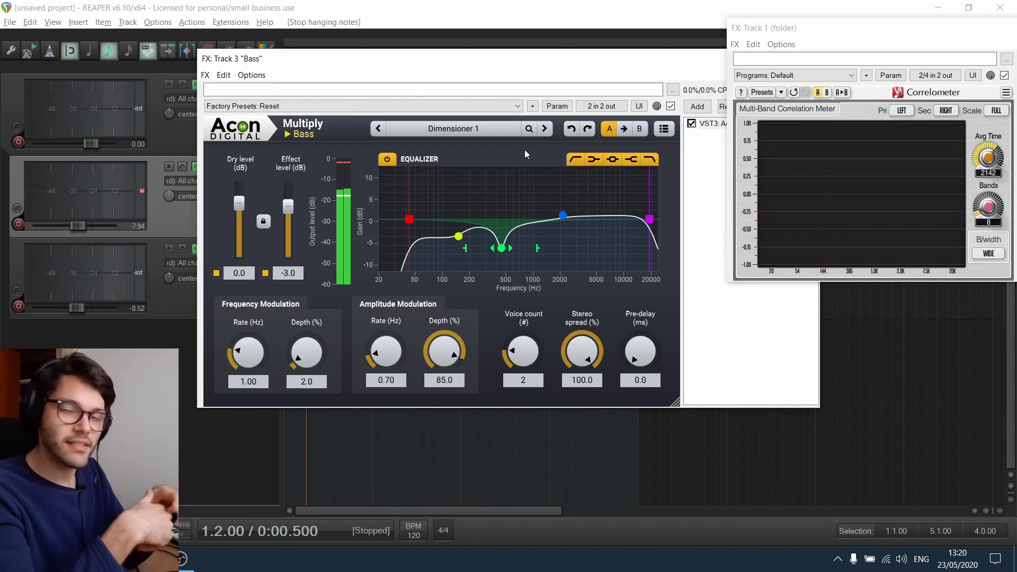
- Unmute the Guitars track and bypass the effects on both the Guitars and Bass tracks
{"action": "left_click_drag", "start_coordinate": [467, 63], "coordinate": [565, 107]}
{"action": "left_click", "coordinate": [226, 166]}
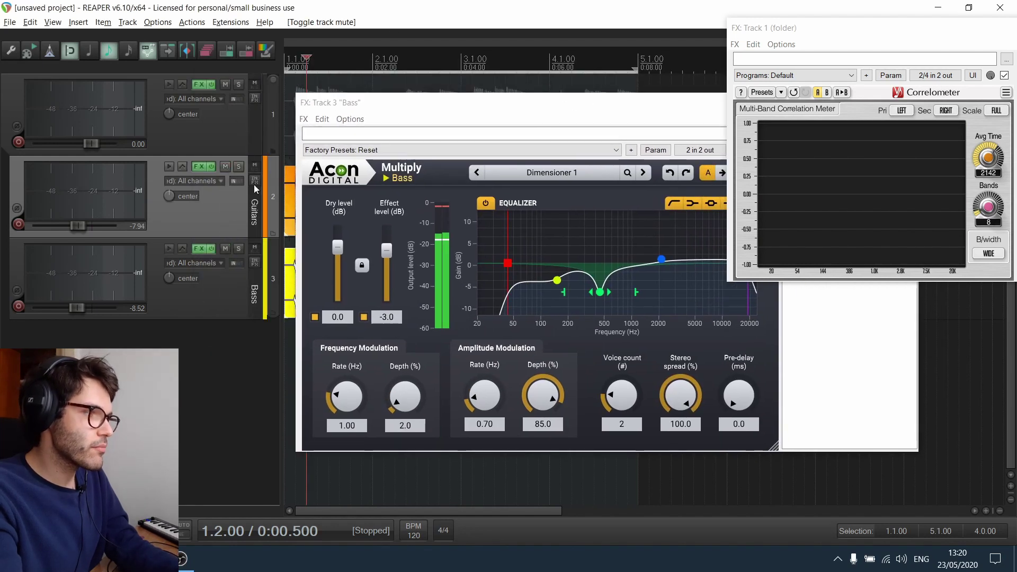
{"action": "left_click", "coordinate": [210, 167]}
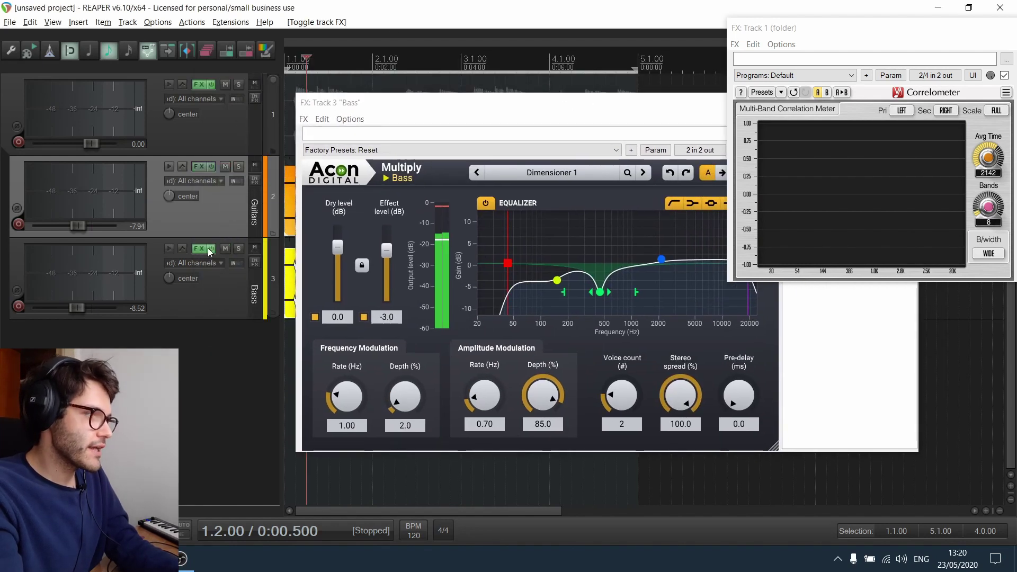
{"action": "left_click", "coordinate": [294, 99]}
- Move the edit cursor to the project start and play both tracks from there
{"action": "left_click", "coordinate": [294, 57]}
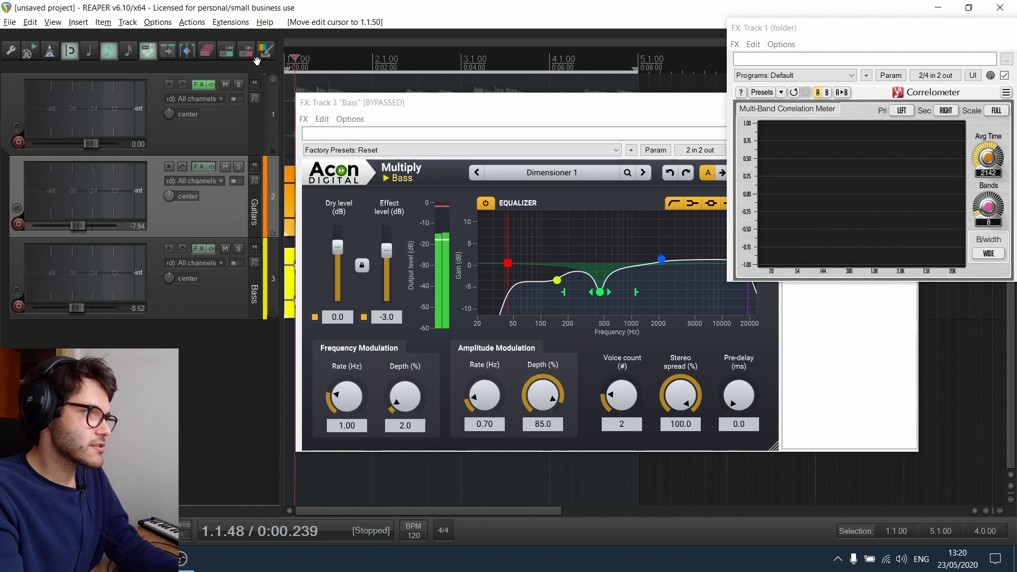
{"action": "left_click", "coordinate": [285, 58]}
{"action": "key", "text": "space"}
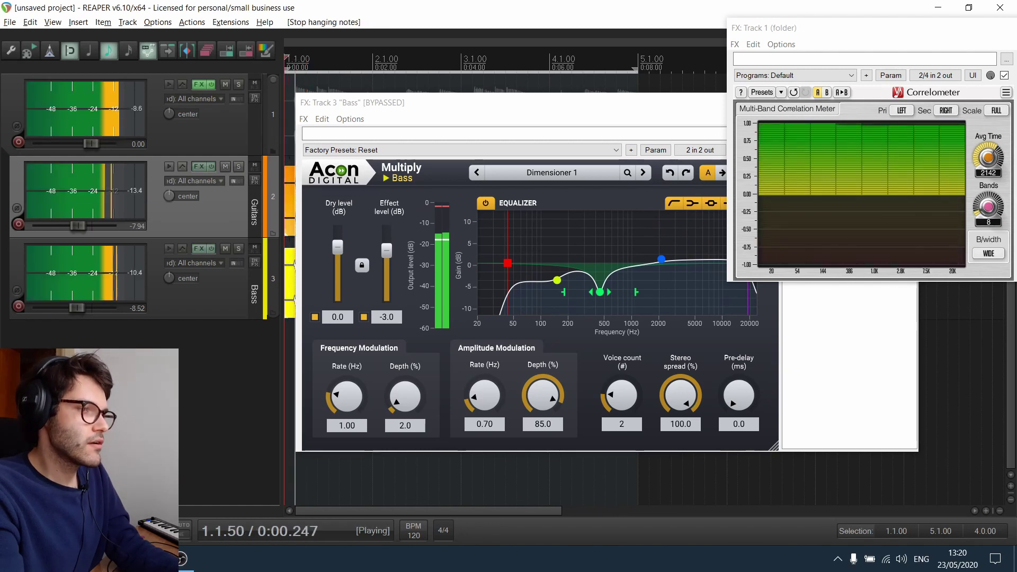
- Select the Bass and Guitars tracks together and compare playback with their effects on and off, leaving them on
{"action": "left_click", "coordinate": [221, 303]}
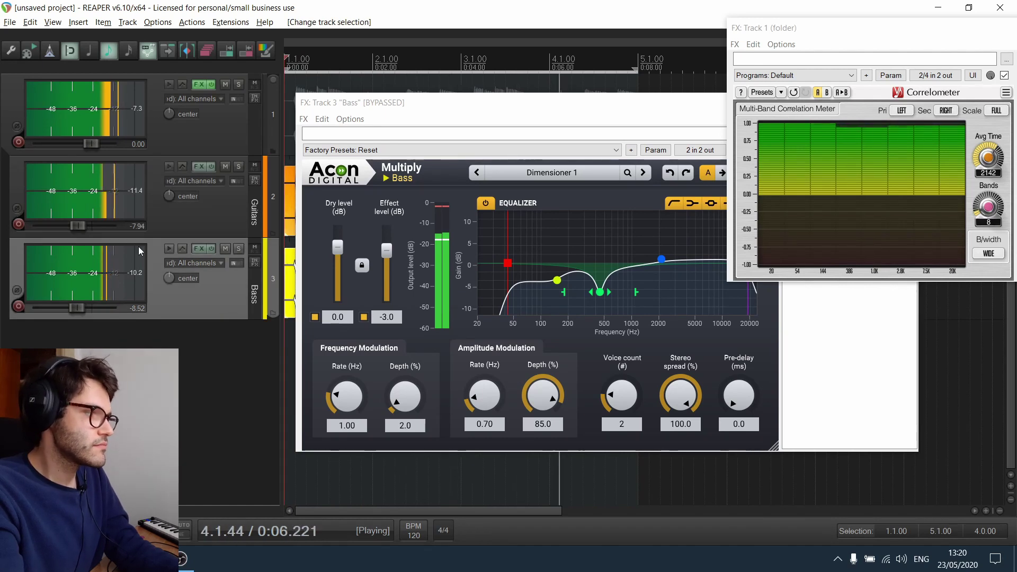
{"action": "left_click", "coordinate": [211, 206]}
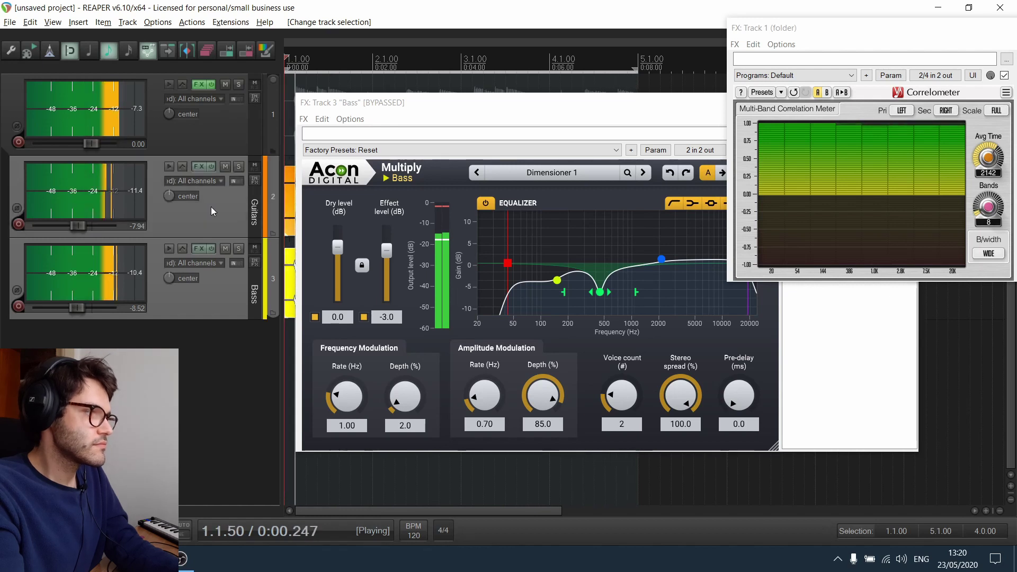
{"action": "left_click", "coordinate": [211, 167]}
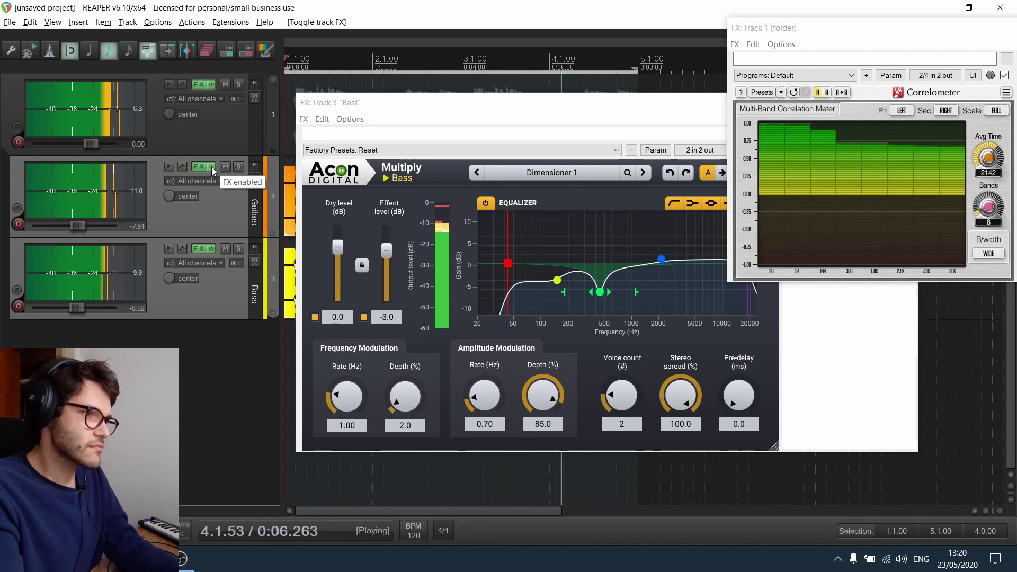
{"action": "left_click", "coordinate": [212, 167]}
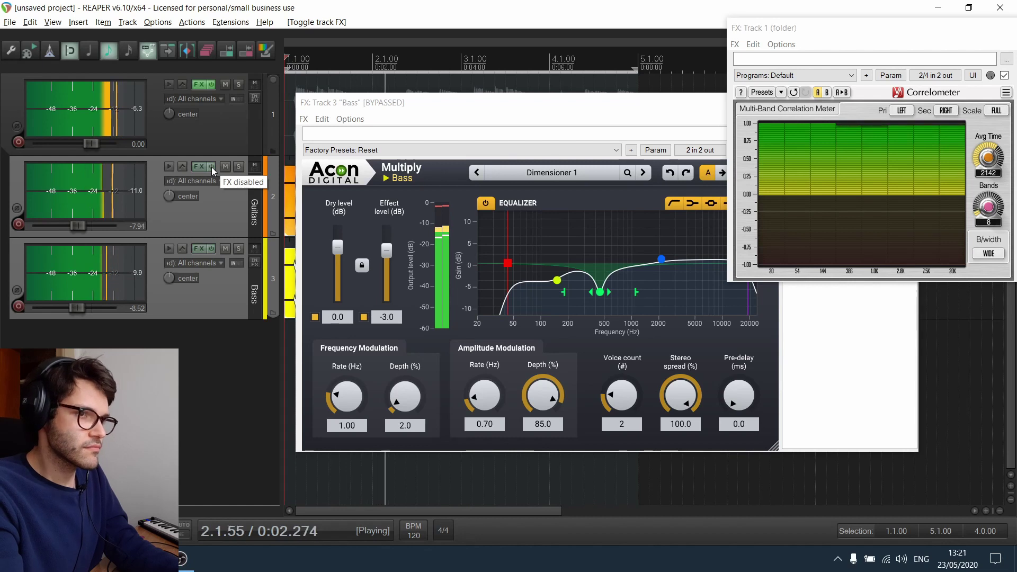
{"action": "left_click", "coordinate": [211, 166]}
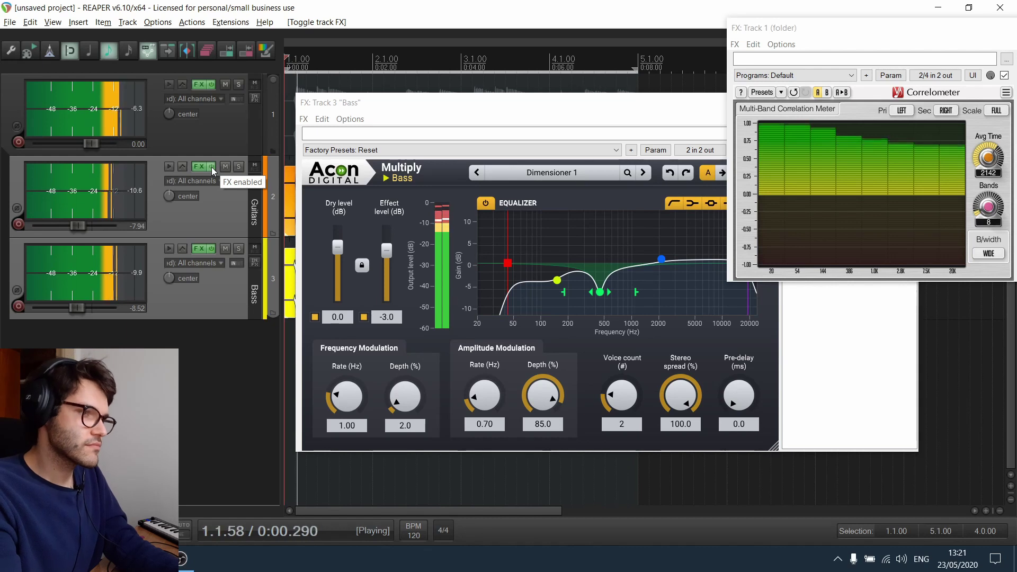
- Open the Guitars track's Multiply and compare its equalizer off and on during playback, leaving it on
{"action": "left_click", "coordinate": [199, 212]}
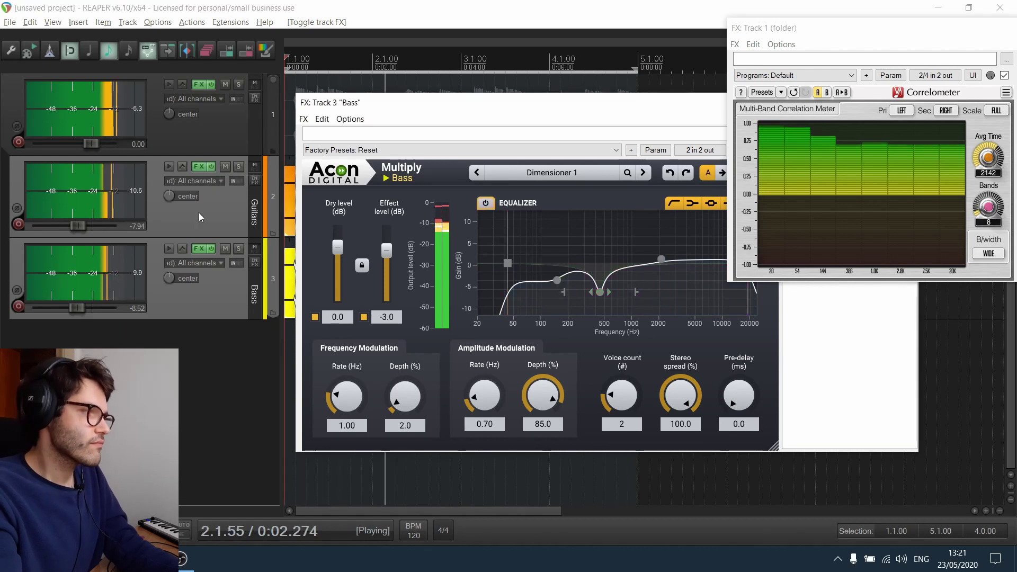
{"action": "left_click", "coordinate": [206, 166]}
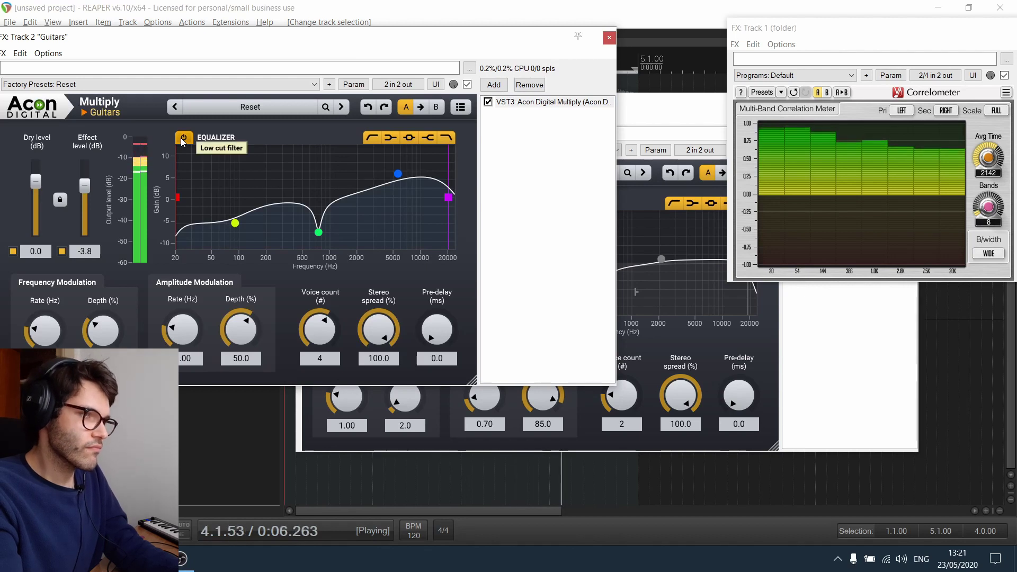
{"action": "left_click", "coordinate": [184, 139]}
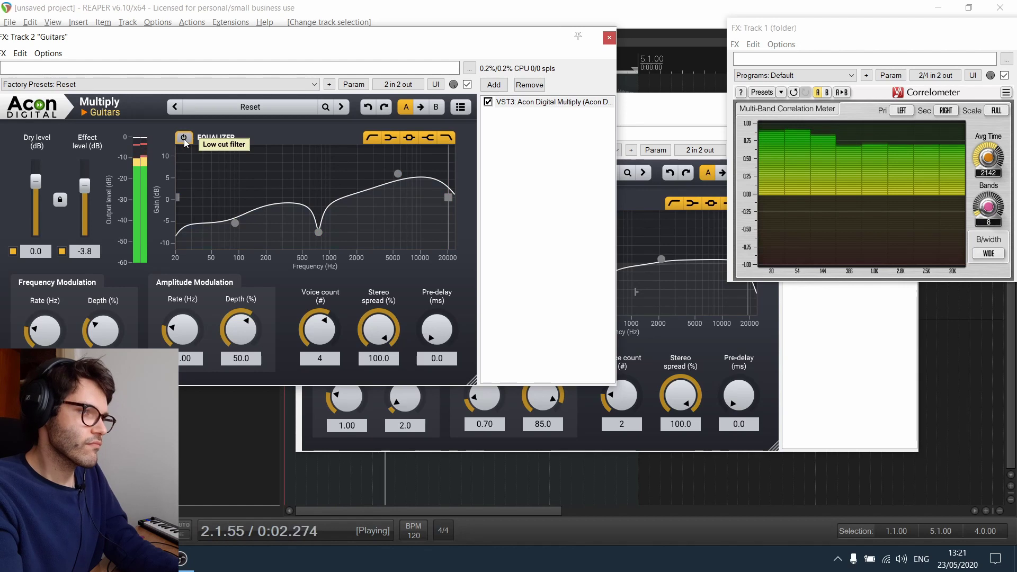
{"action": "left_click", "coordinate": [184, 139]}
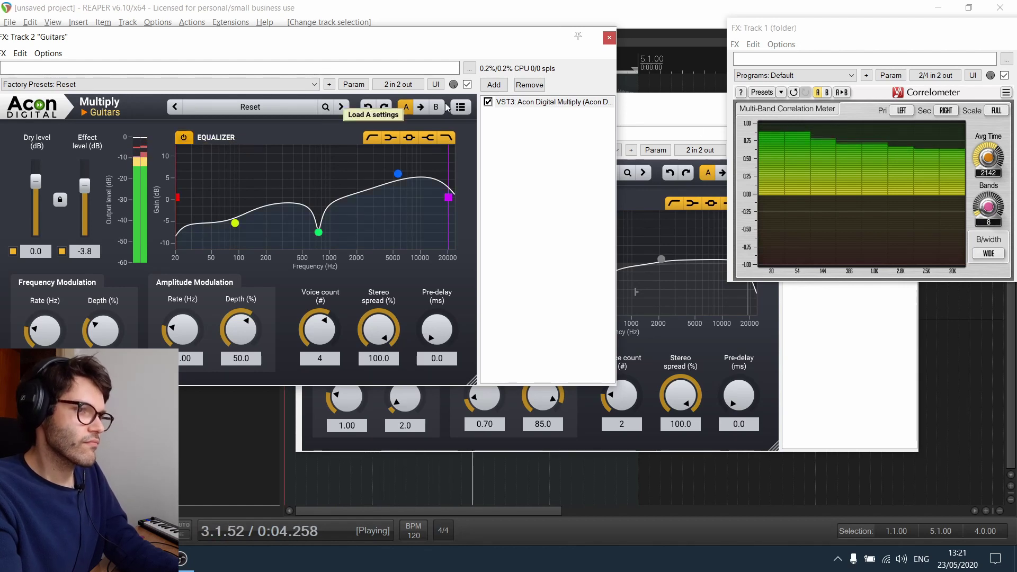
- Turn on the equalizer in the Bass track's Multiply and stop playback
{"action": "left_click", "coordinate": [690, 109]}
{"action": "left_click", "coordinate": [486, 202]}
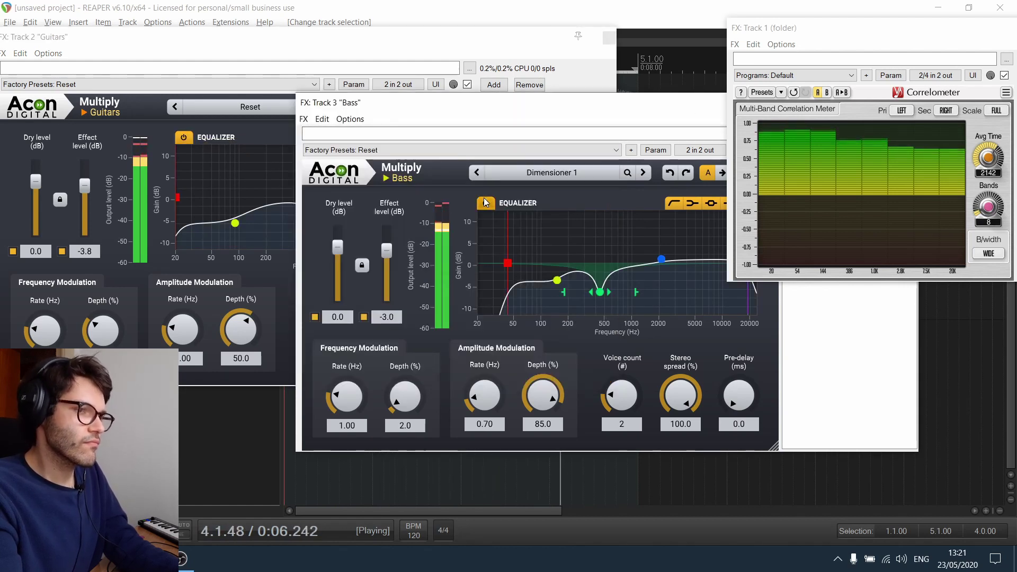
{"action": "key", "text": "space"}
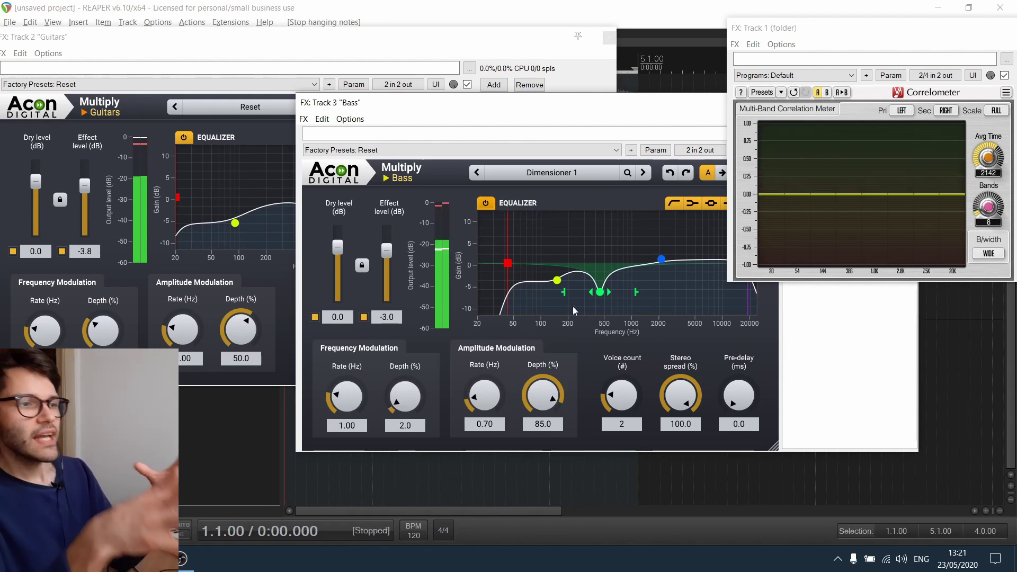